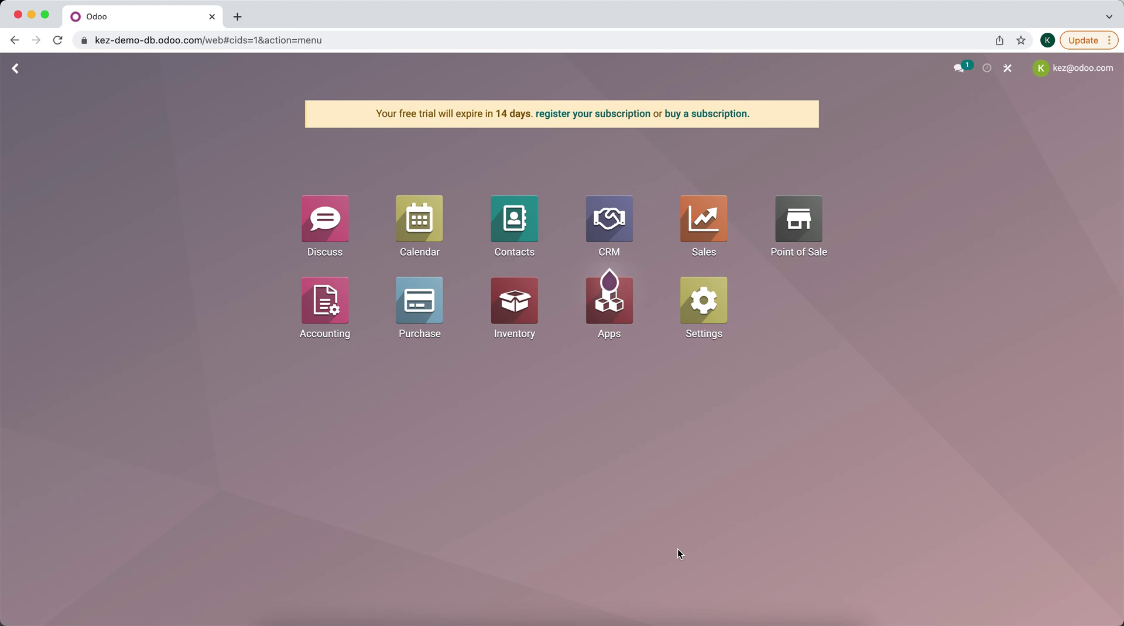
# Step: Open the Accounting app and show its Vendors menu
pyautogui.click(347, 319)
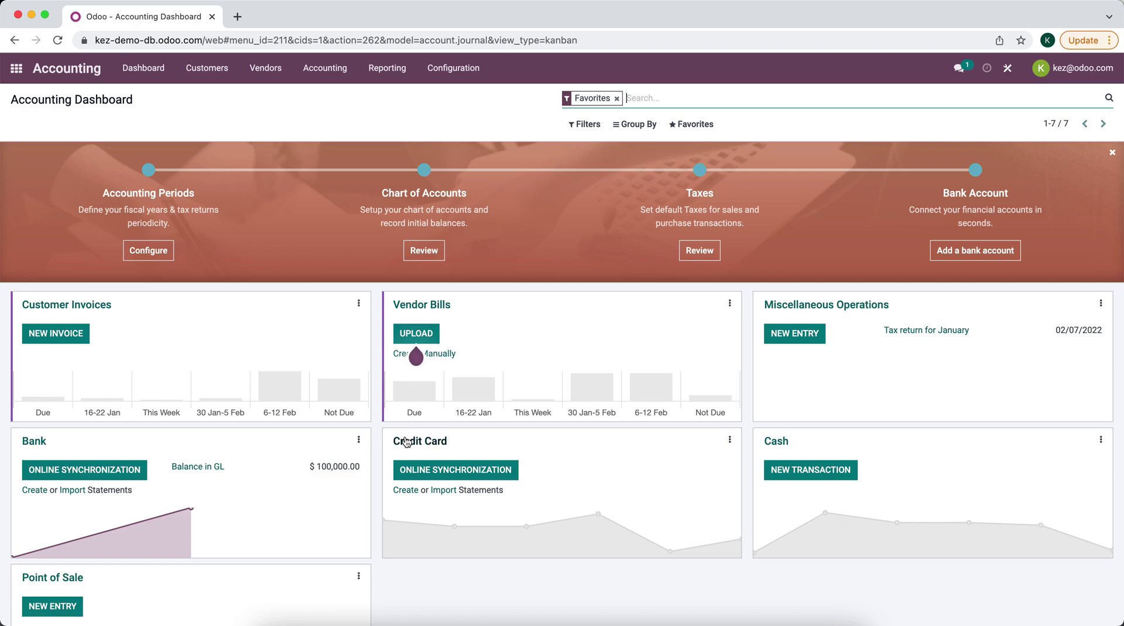
pyautogui.click(270, 75)
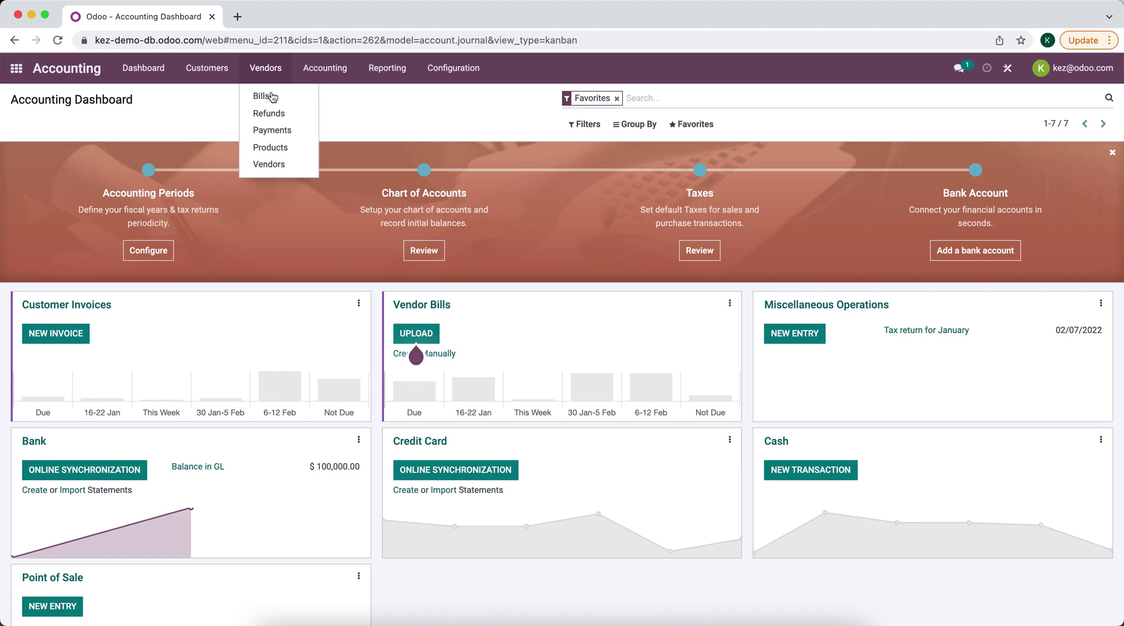
# Step: Start a new vendor payment and create 'Vendor 1' as the payee
pyautogui.click(279, 131)
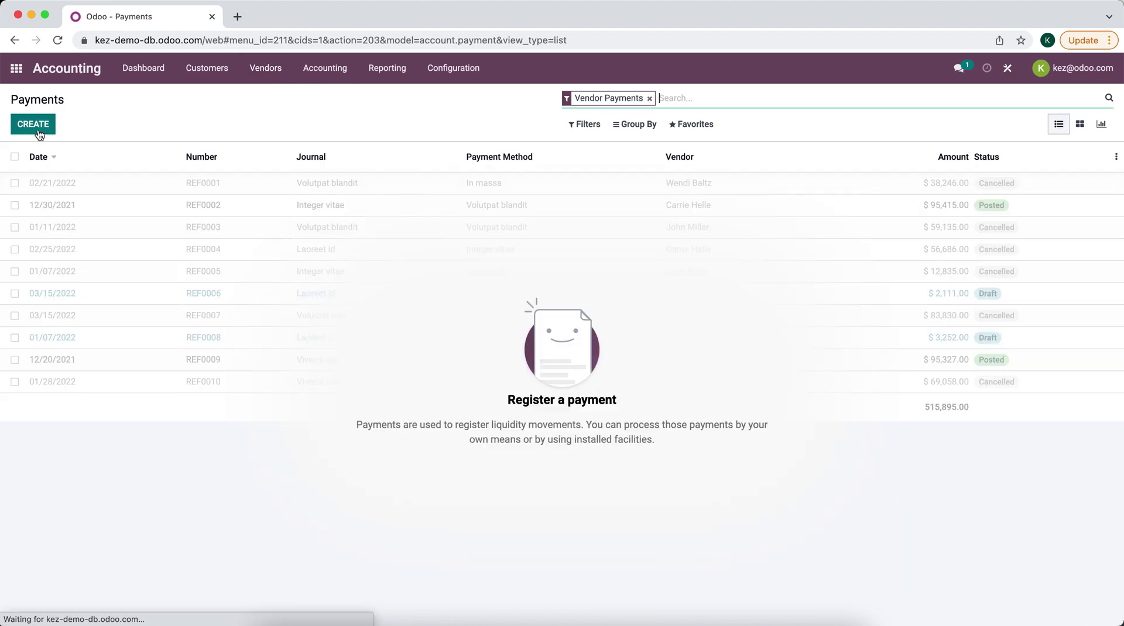
pyautogui.click(36, 124)
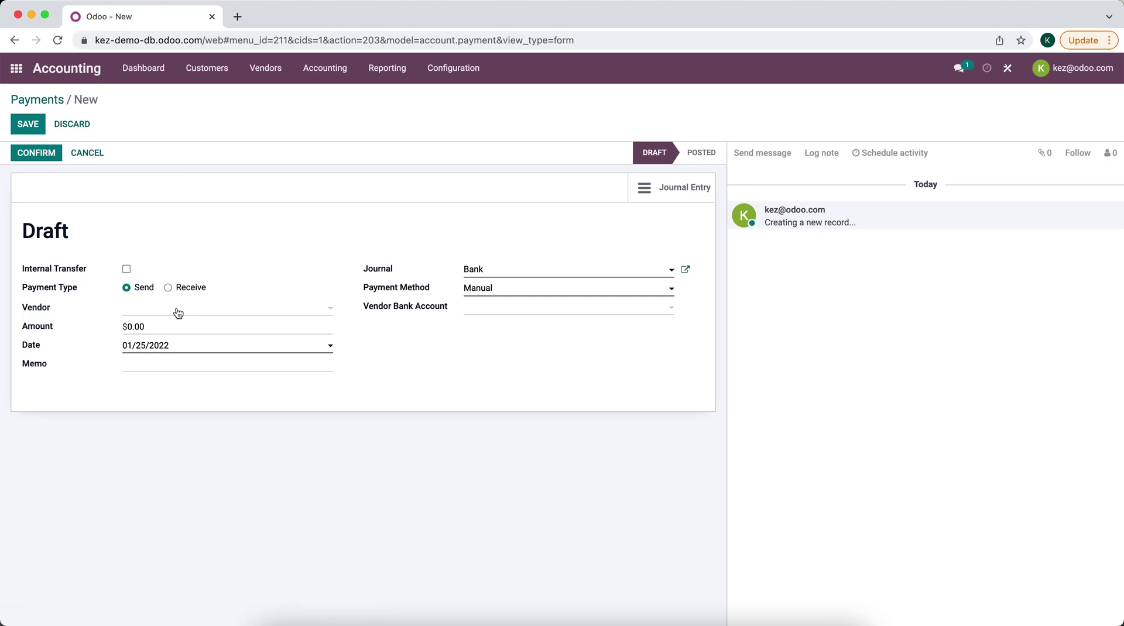
pyautogui.click(178, 313)
pyautogui.write('Vendor 1')
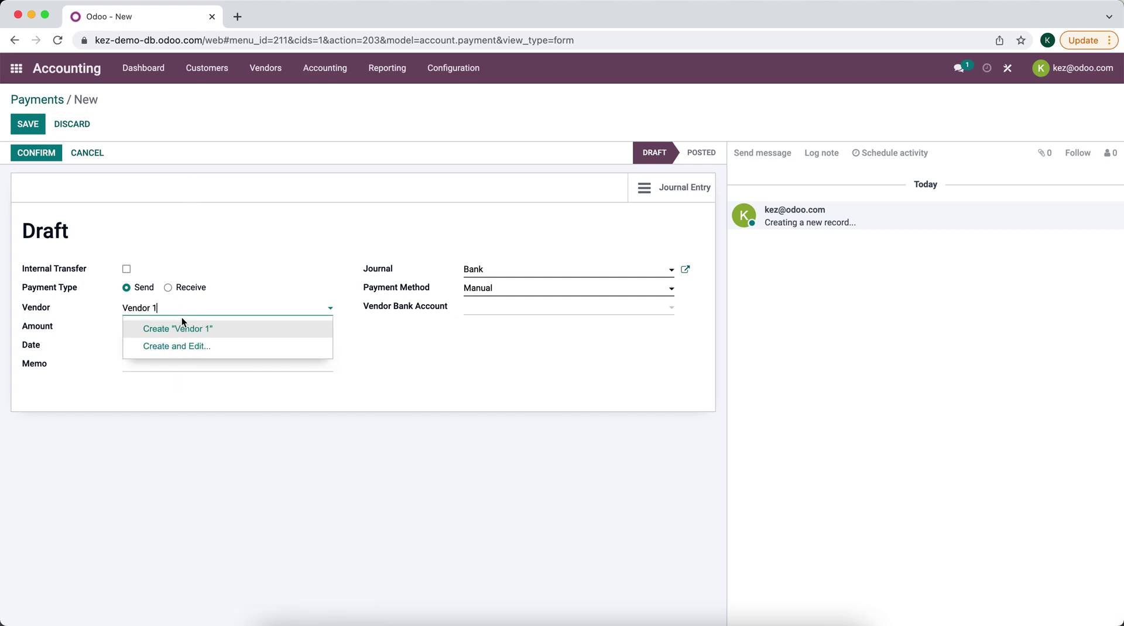
pyautogui.click(178, 328)
# Step: Set the amount to 100, pay from the Credit Card journal, and confirm
pyautogui.click(168, 326)
pyautogui.write('100')
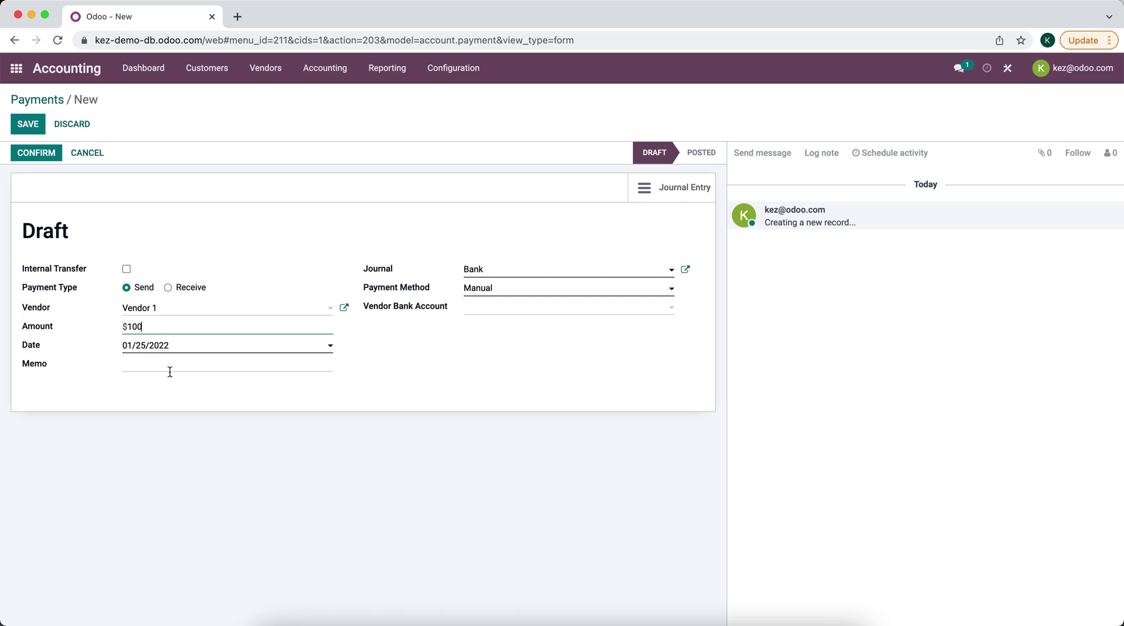
pyautogui.click(523, 275)
pyautogui.click(511, 308)
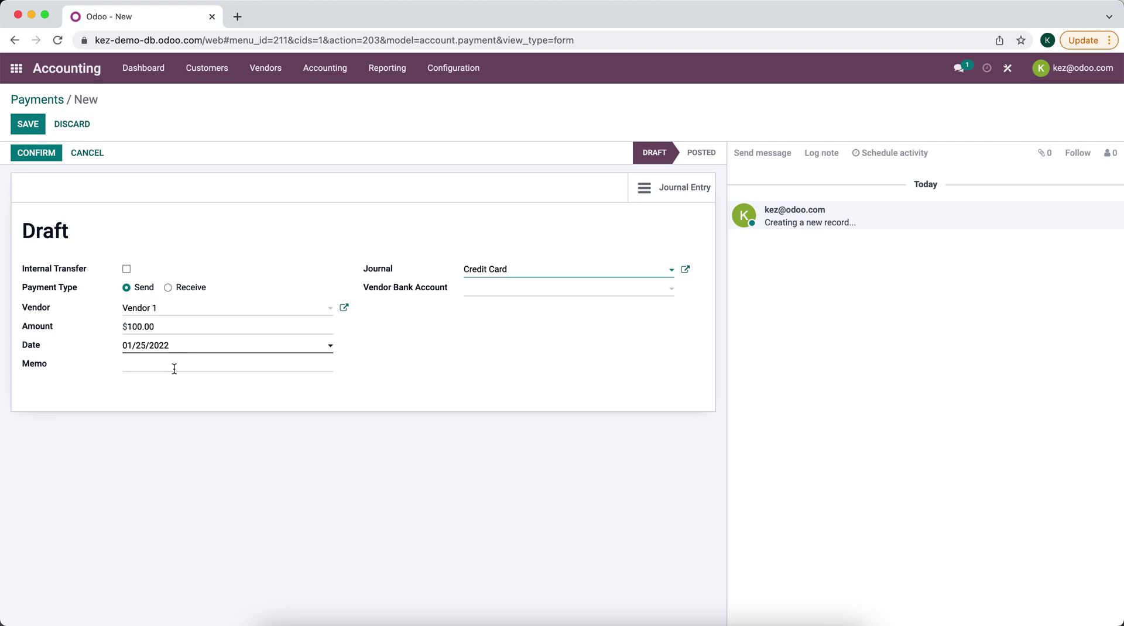
pyautogui.click(42, 156)
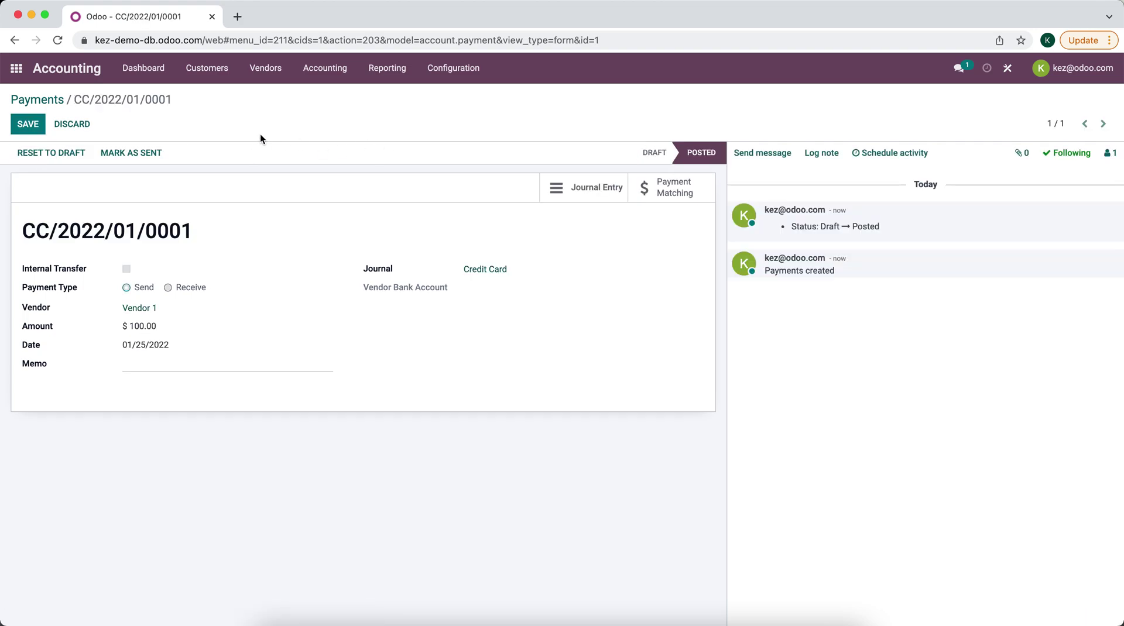
# Step: Start another vendor payment with an amount of 50
pyautogui.click(42, 100)
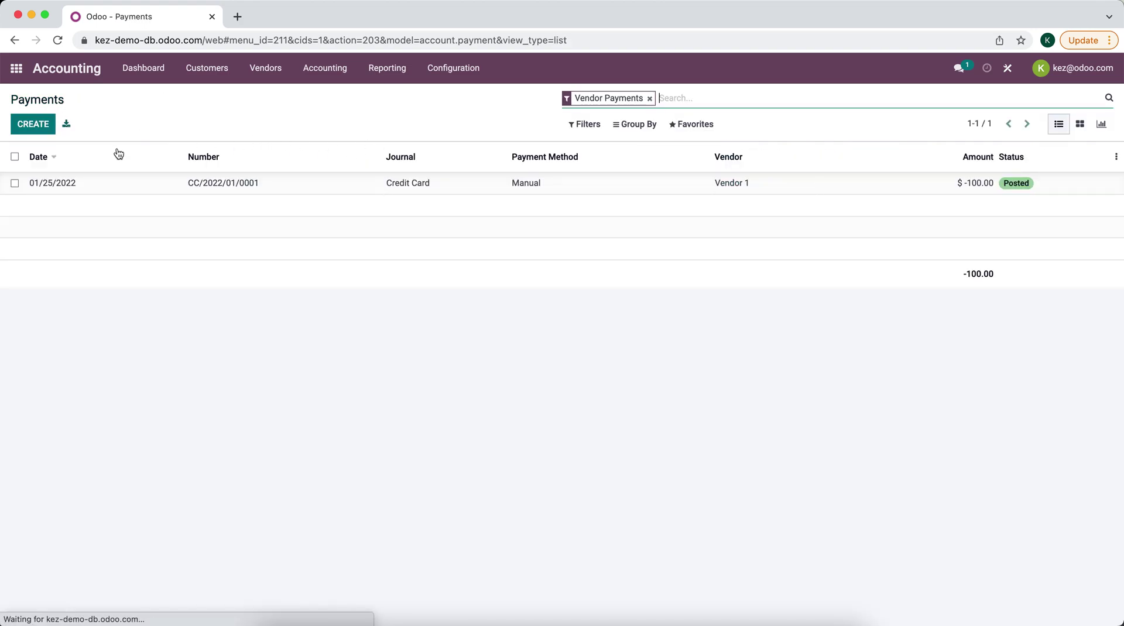
pyautogui.click(35, 125)
pyautogui.click(193, 324)
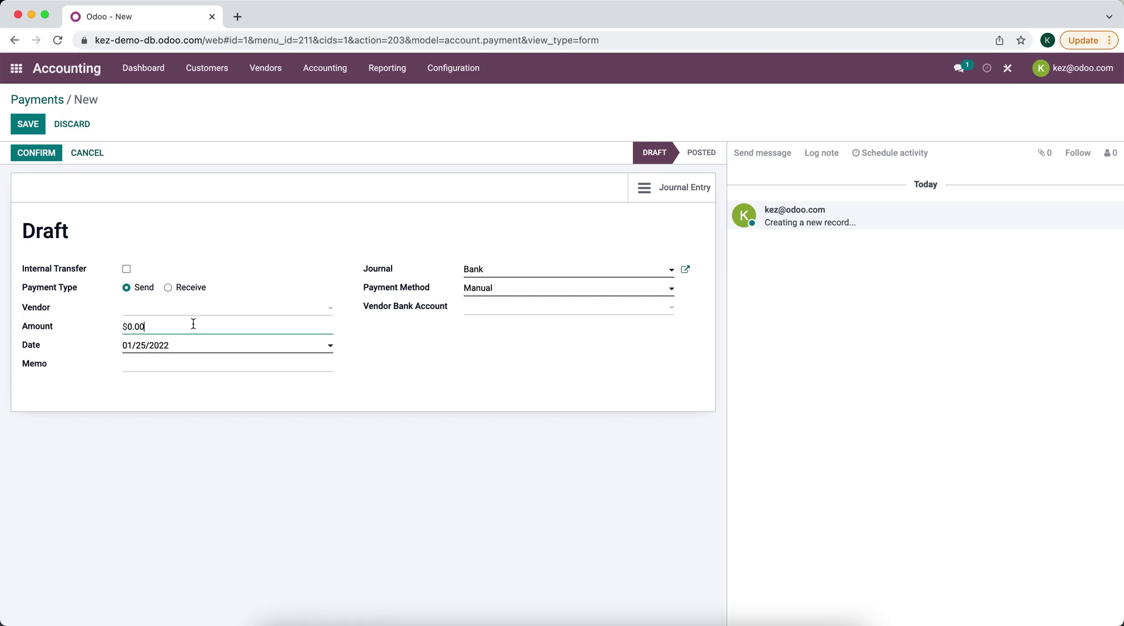
pyautogui.write('50')
pyautogui.click(194, 369)
# Step: Make Vendor 1 the payee, pay from Credit Card, and confirm the payment
pyautogui.click(168, 311)
pyautogui.click(166, 323)
pyautogui.click(491, 273)
pyautogui.click(501, 306)
pyautogui.click(36, 151)
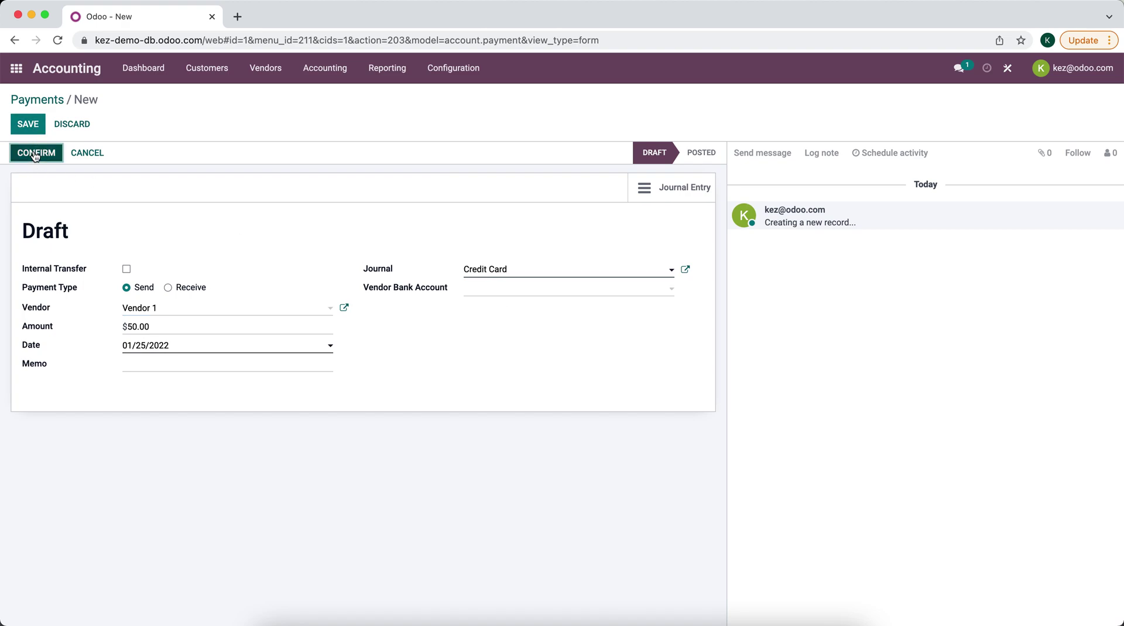
# Step: Create a new Credit Card statement with an ending balance of -150
pyautogui.click(130, 69)
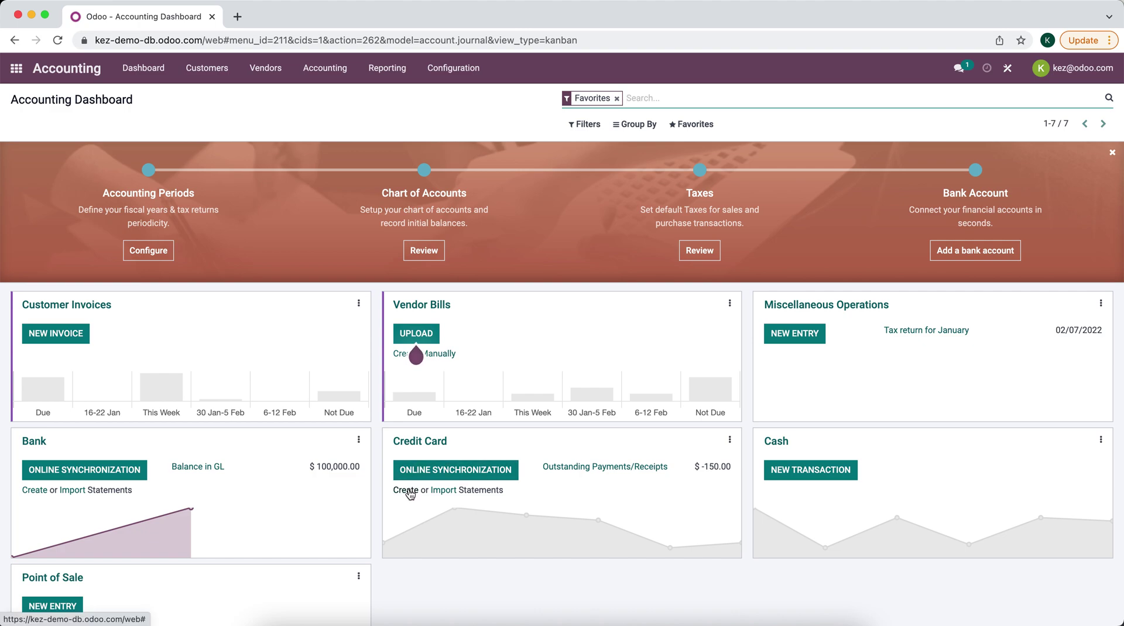
pyautogui.click(409, 490)
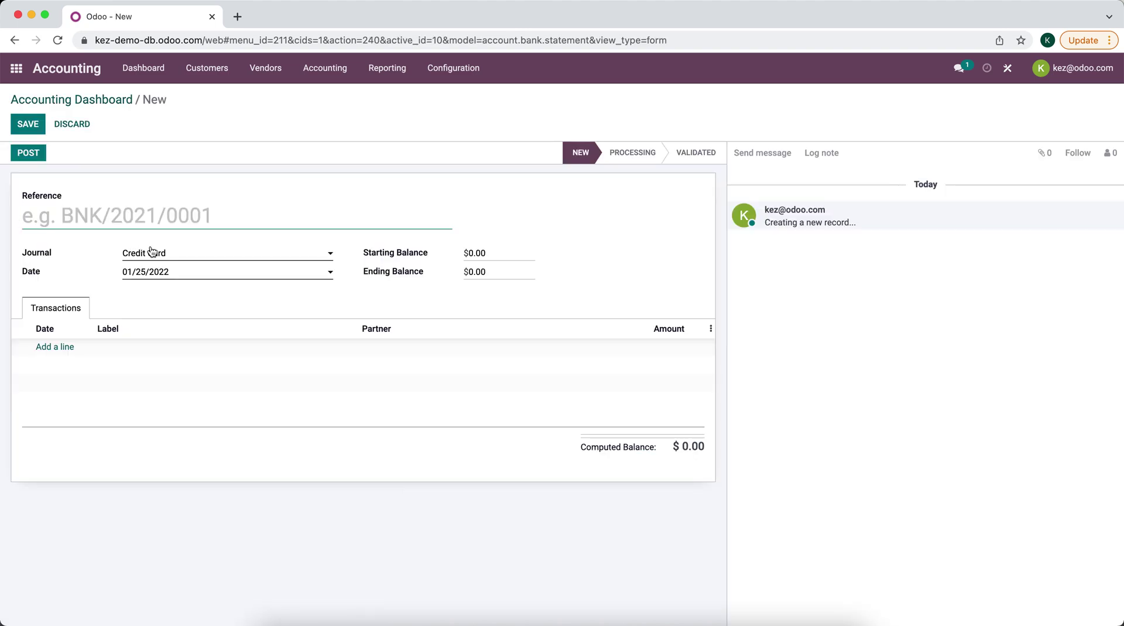
pyautogui.click(486, 267)
pyautogui.write('-150')
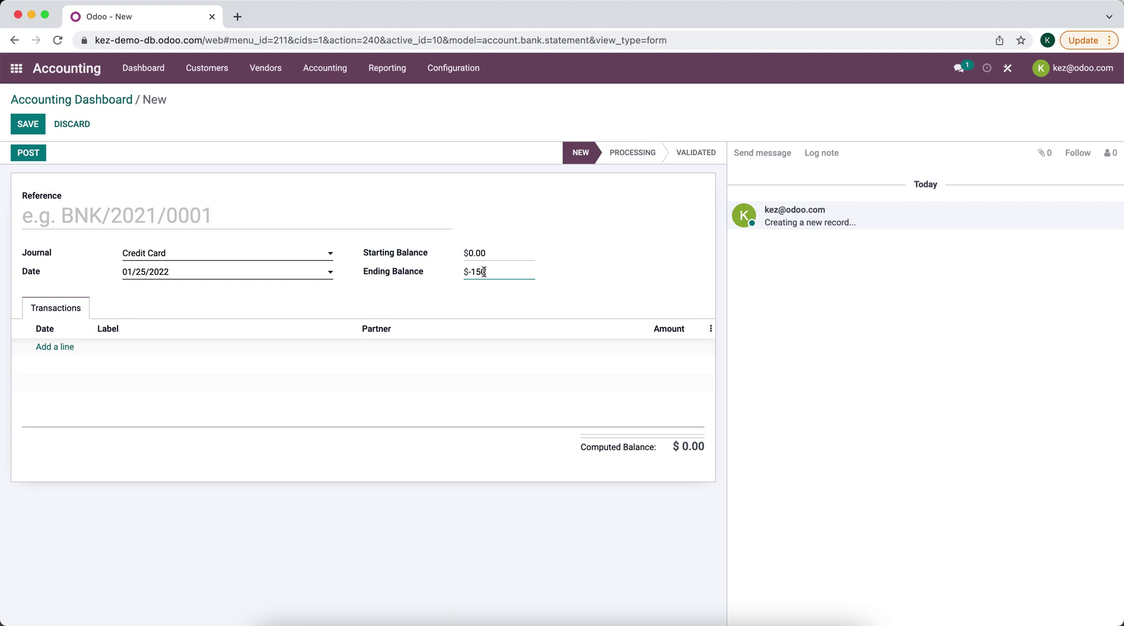
pyautogui.click(58, 346)
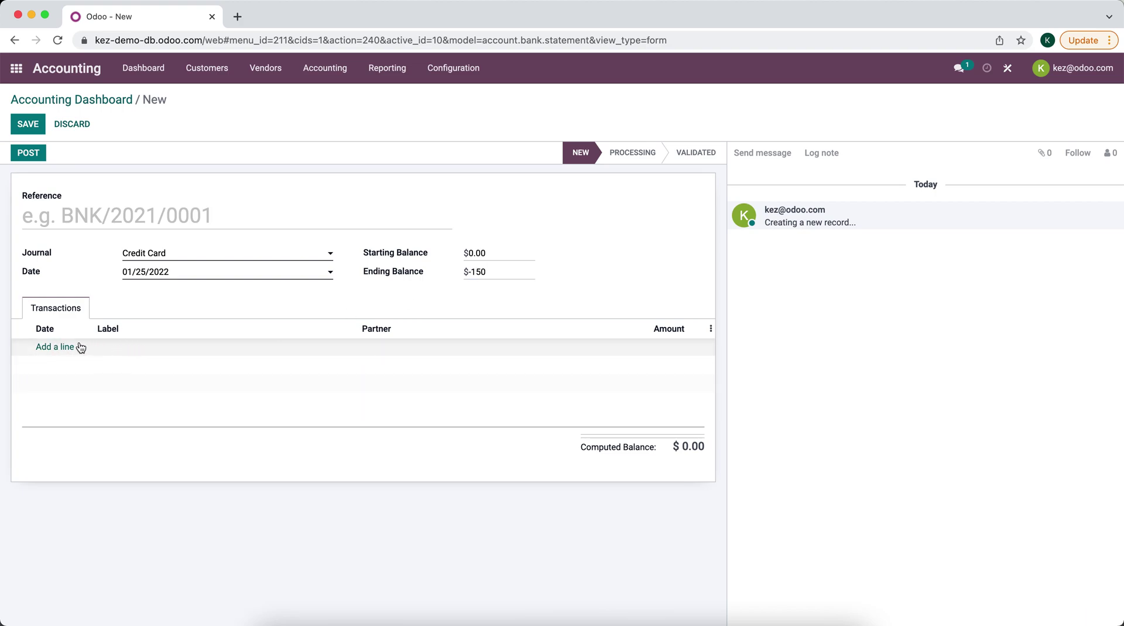
# Step: Add 'Vendor Payment' lines of -100 and -50, then post the statement
pyautogui.click(58, 347)
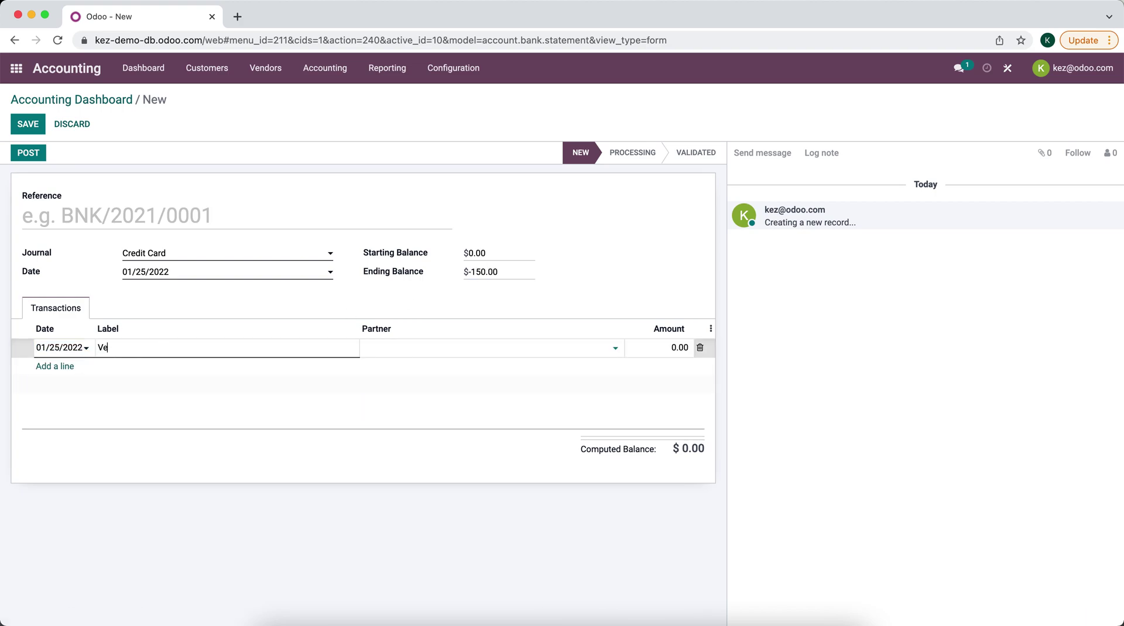
pyautogui.write('Vendor Payment')
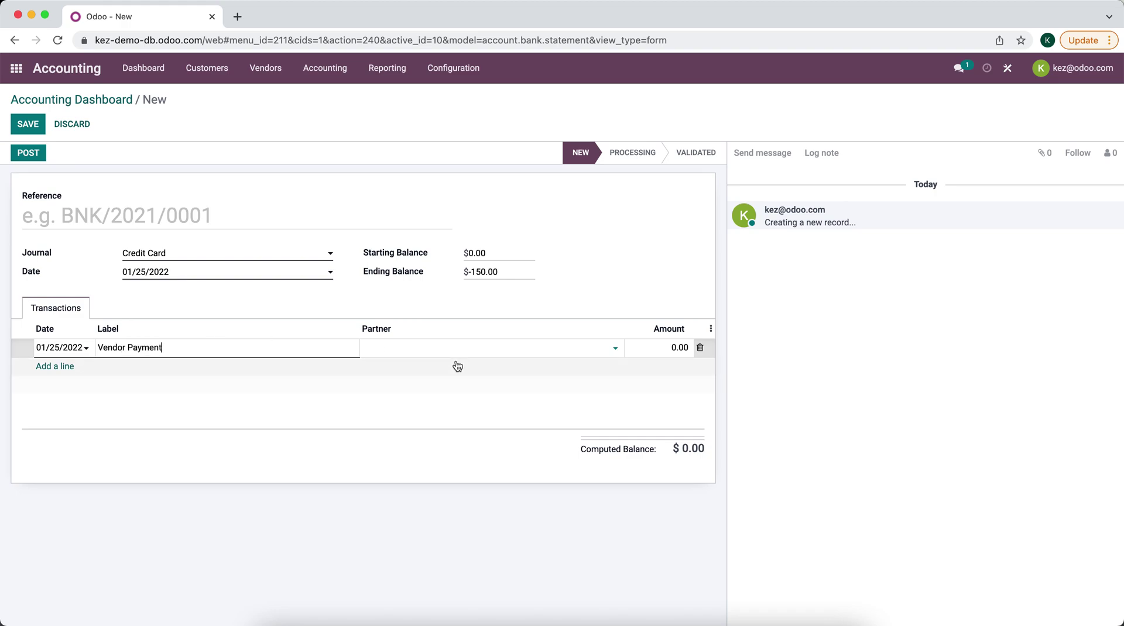
pyautogui.click(650, 344)
pyautogui.write('-100')
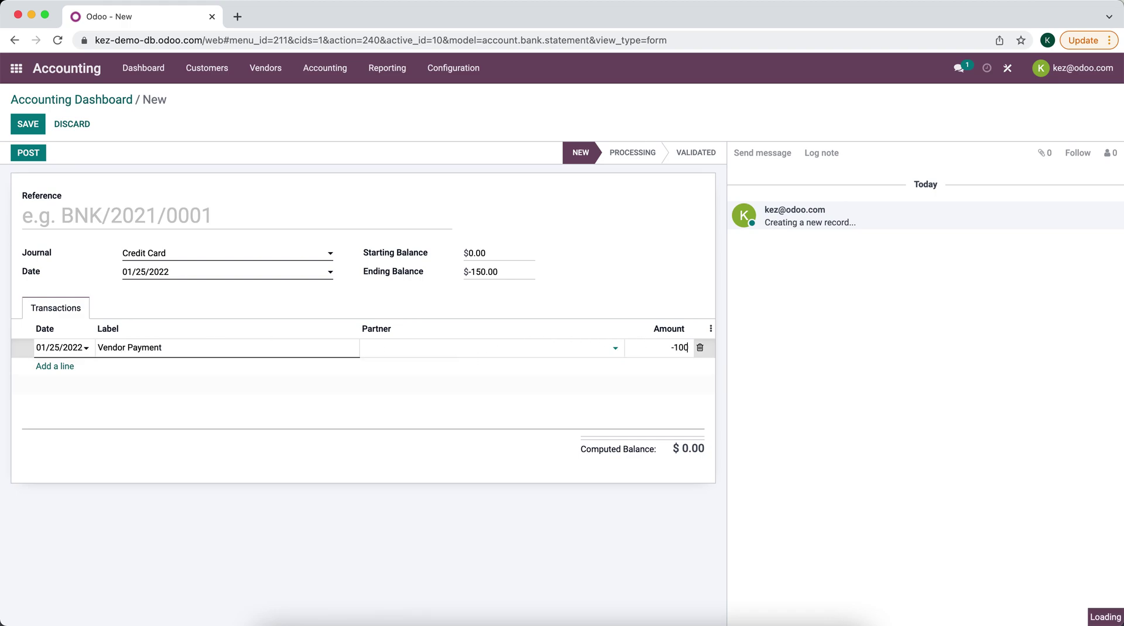
pyautogui.press('Return')
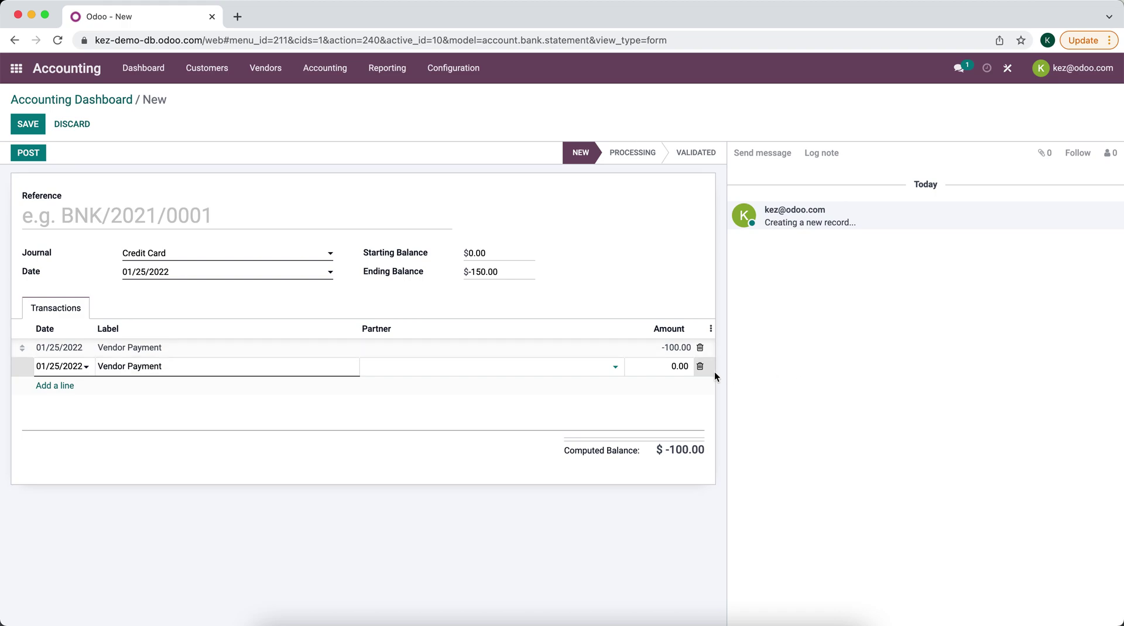
pyautogui.click(677, 369)
pyautogui.write('-5')
pyautogui.click(217, 208)
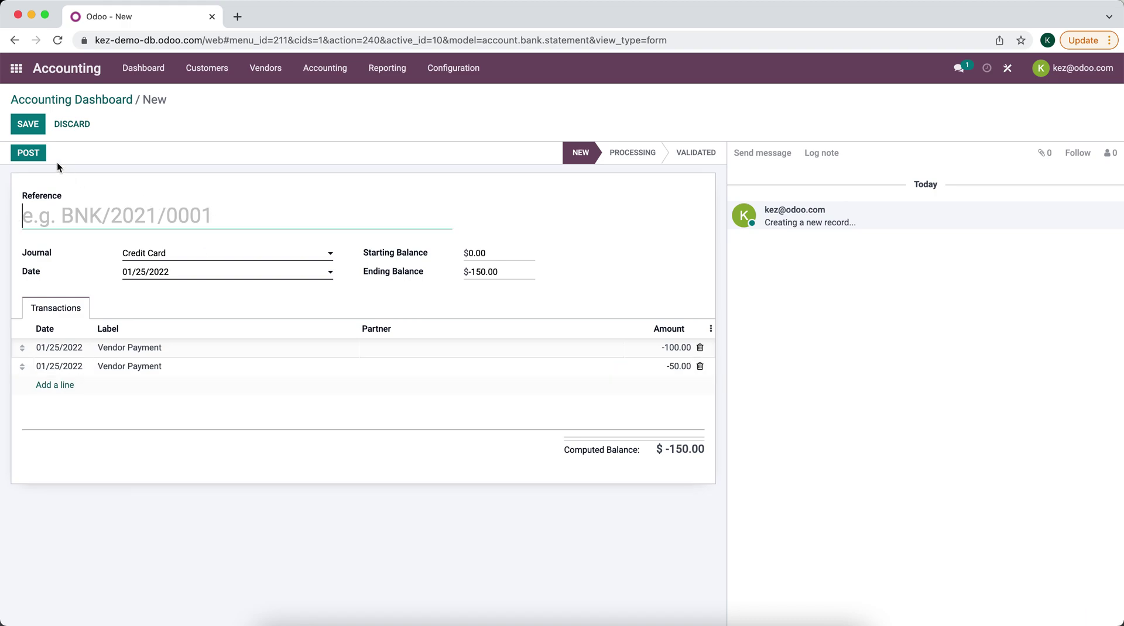
pyautogui.click(28, 153)
# Step: Match the $50 and $100 Vendor 1 payments to the lines, validate both, and close the statement
pyautogui.click(29, 151)
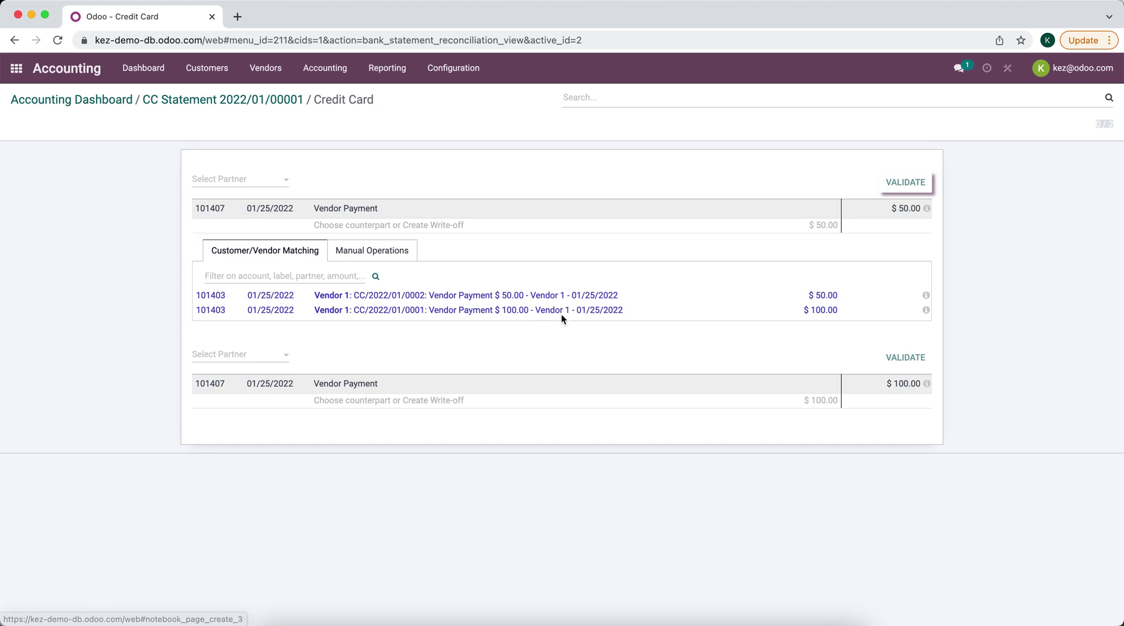
pyautogui.click(717, 297)
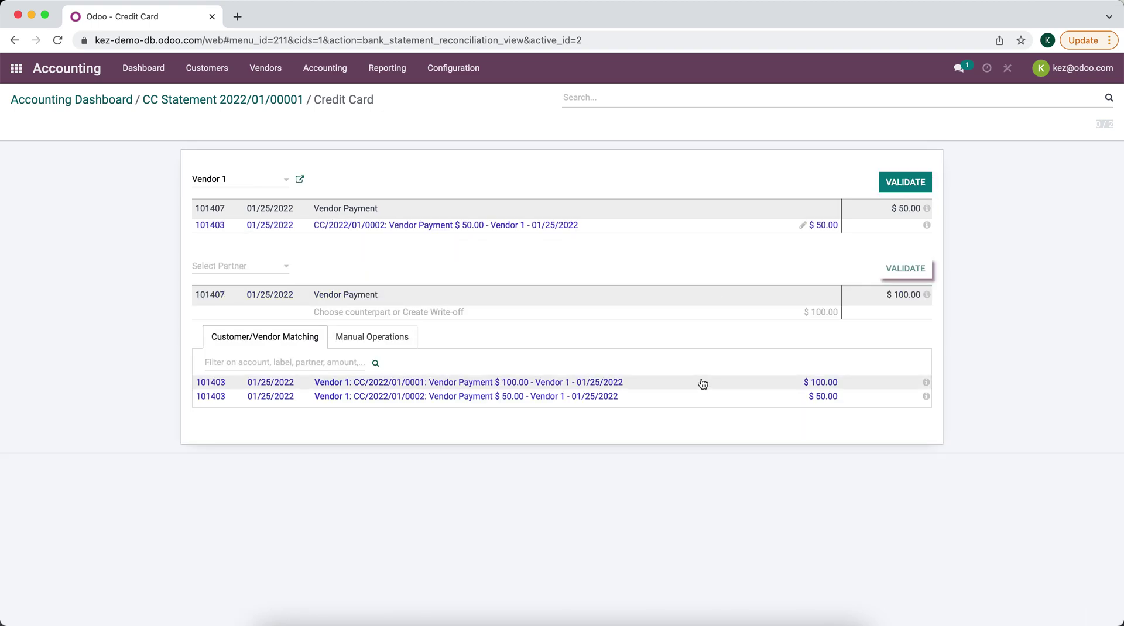
pyautogui.click(700, 382)
pyautogui.click(902, 266)
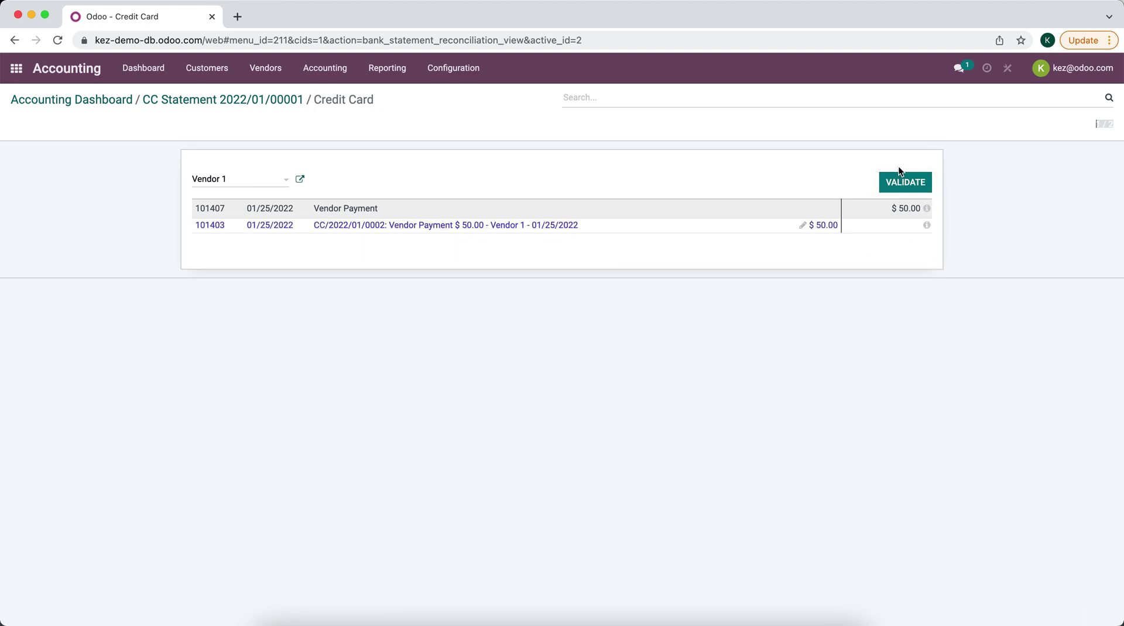
pyautogui.click(898, 184)
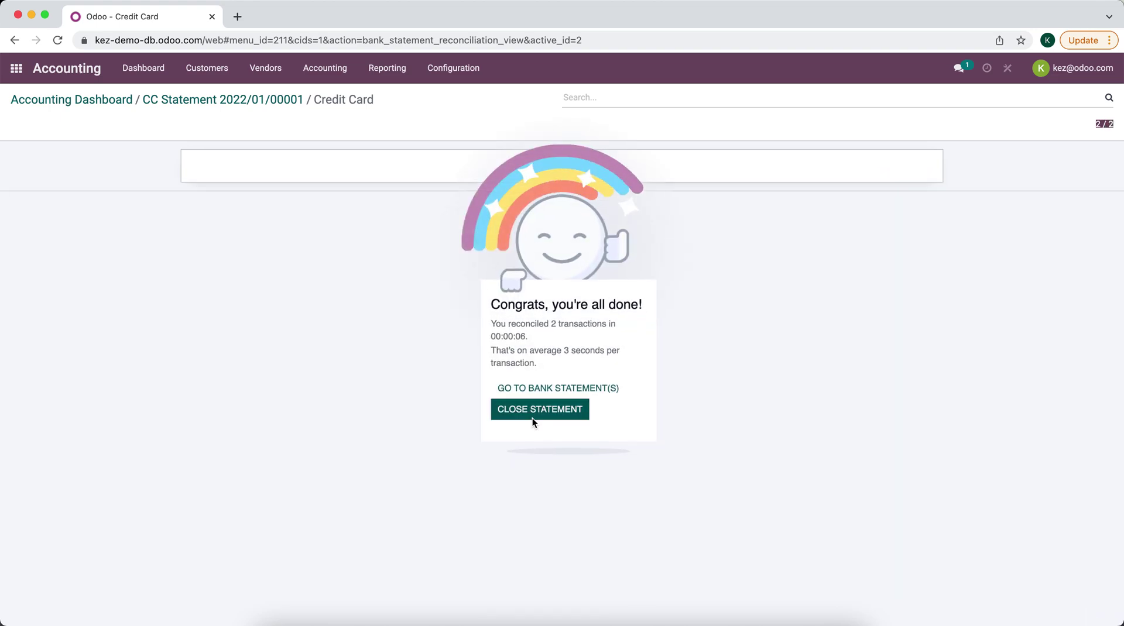
pyautogui.click(534, 408)
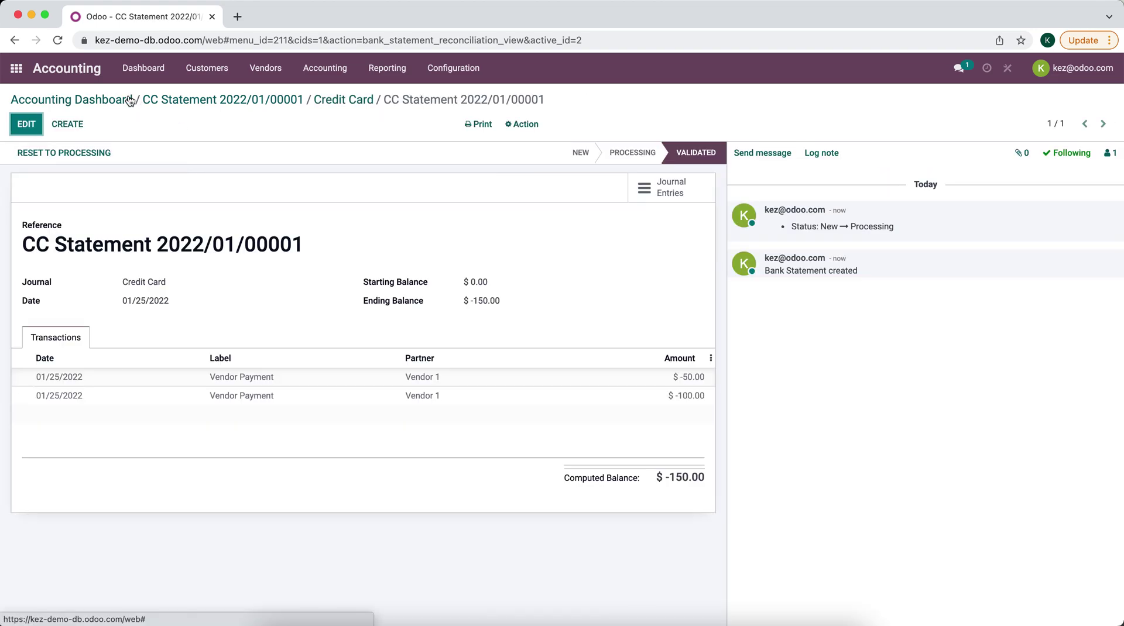
# Step: Go back to the Accounting Dashboard showing the Credit Card at $-150.00
pyautogui.click(130, 100)
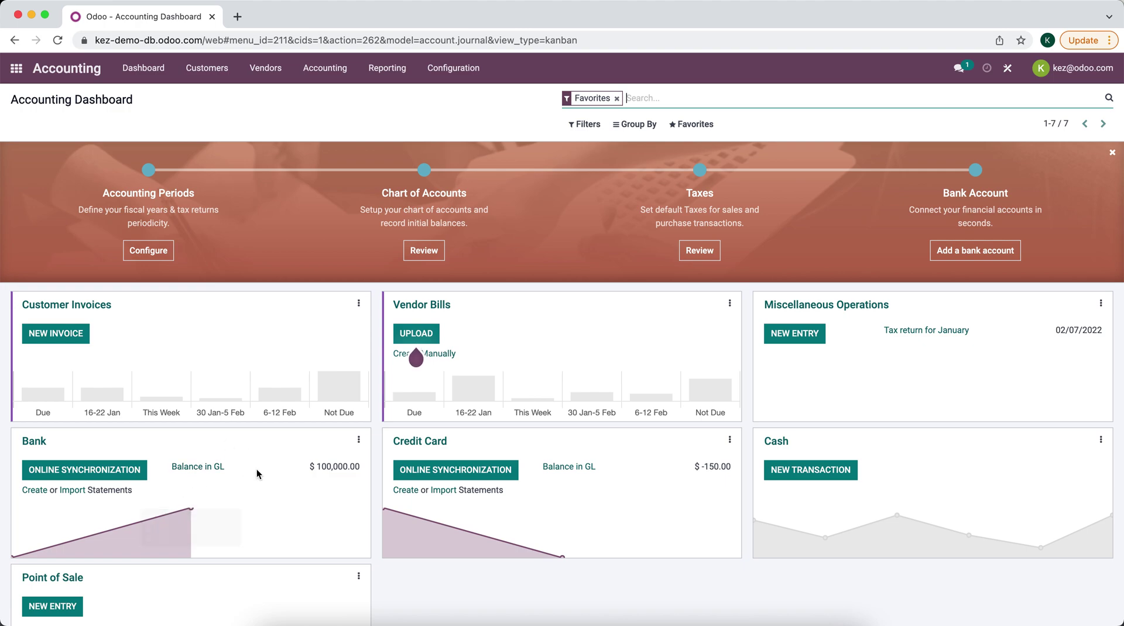
pyautogui.moveTo(415, 360)
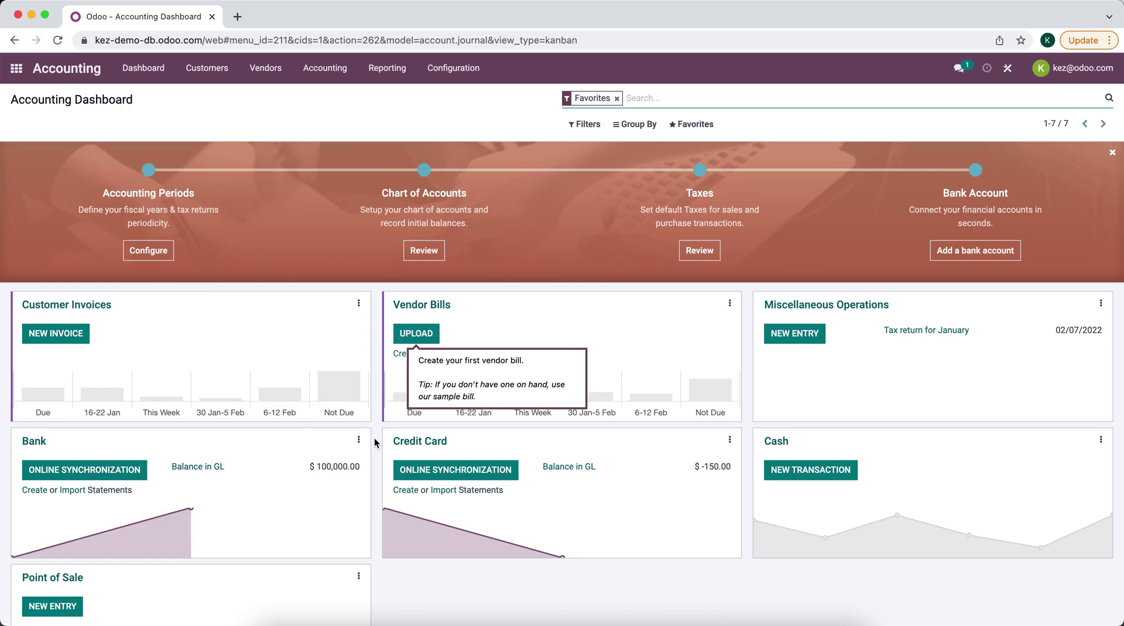
# Step: Open the Bank journal from Configuration > Journals in edit mode
pyautogui.click(462, 68)
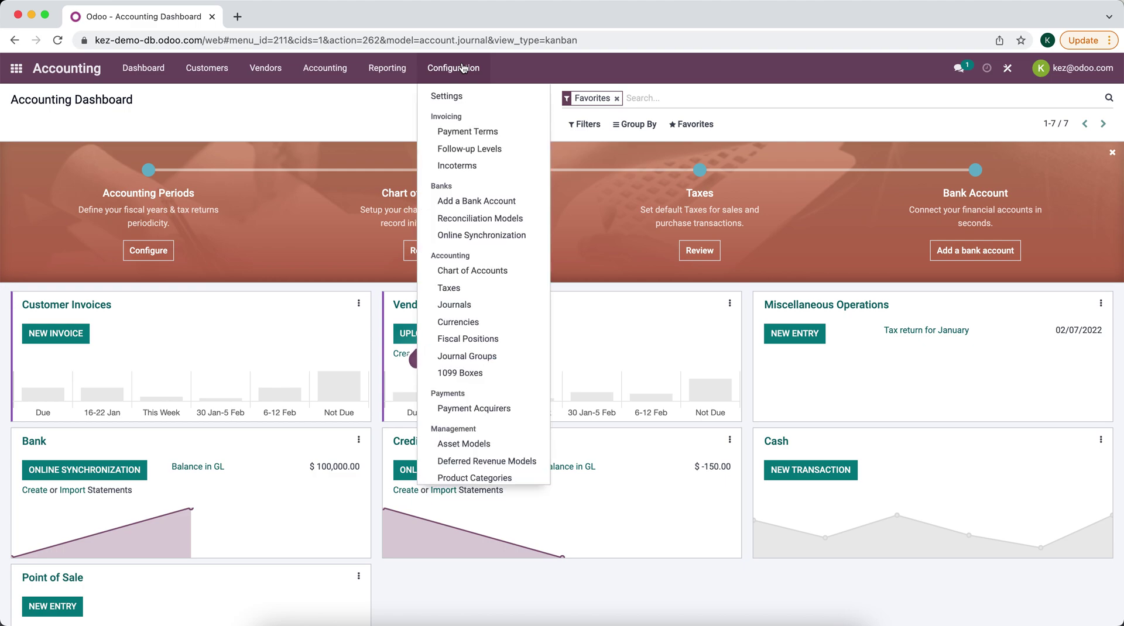
pyautogui.click(479, 304)
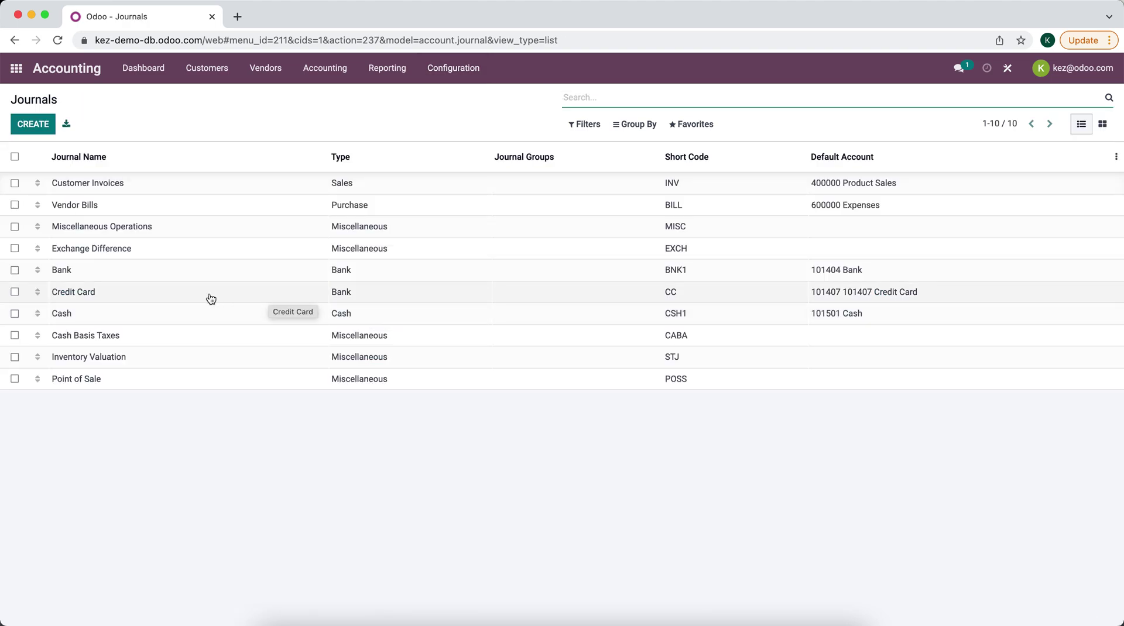
pyautogui.click(210, 270)
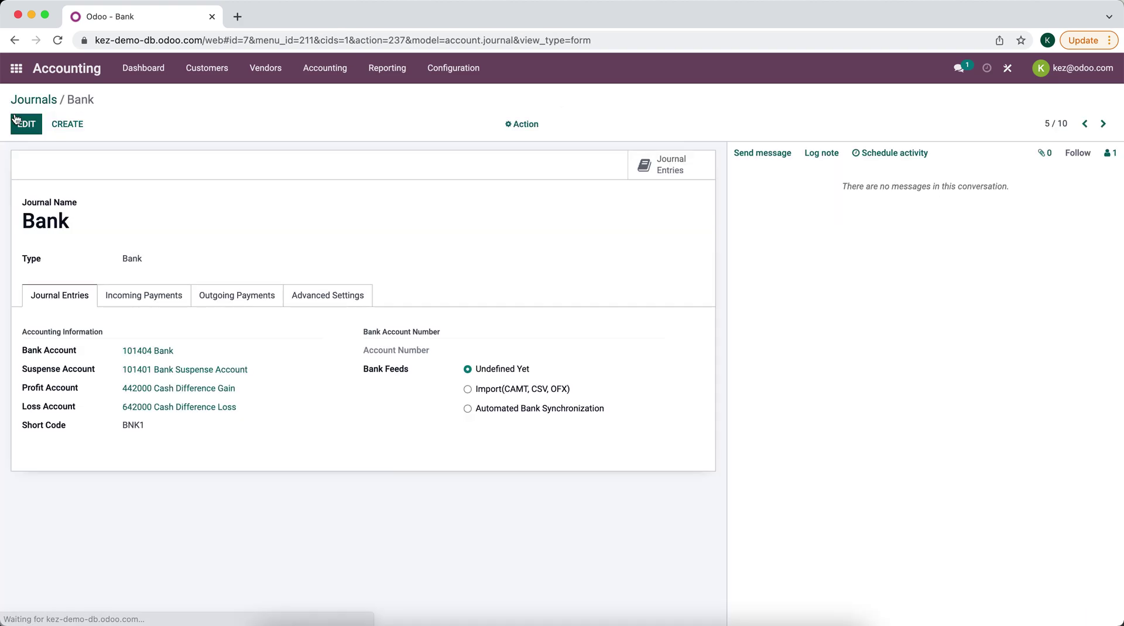
pyautogui.click(16, 120)
# Step: Give the Bank journal the account number 8432 and save it
pyautogui.click(500, 354)
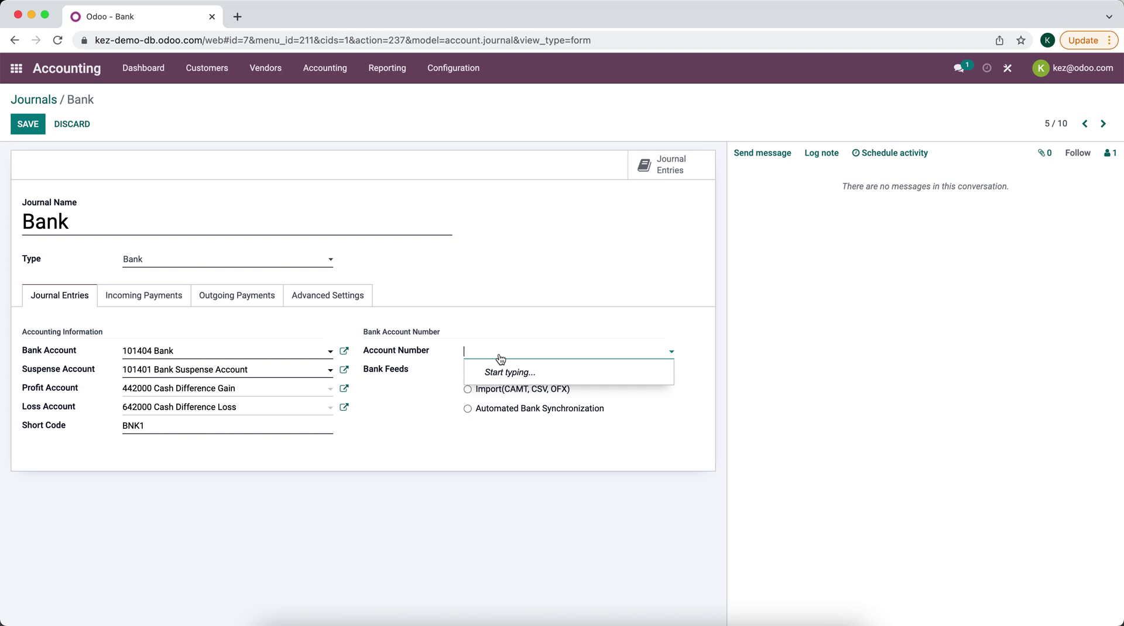
pyautogui.write('8432')
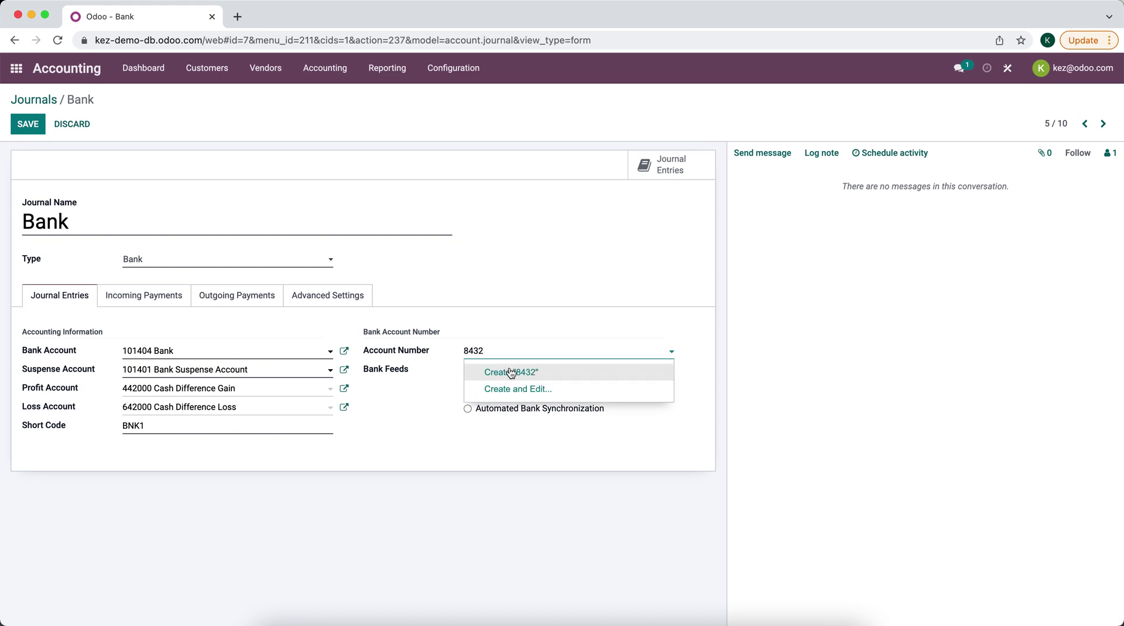
pyautogui.click(510, 371)
pyautogui.click(574, 320)
pyautogui.click(19, 126)
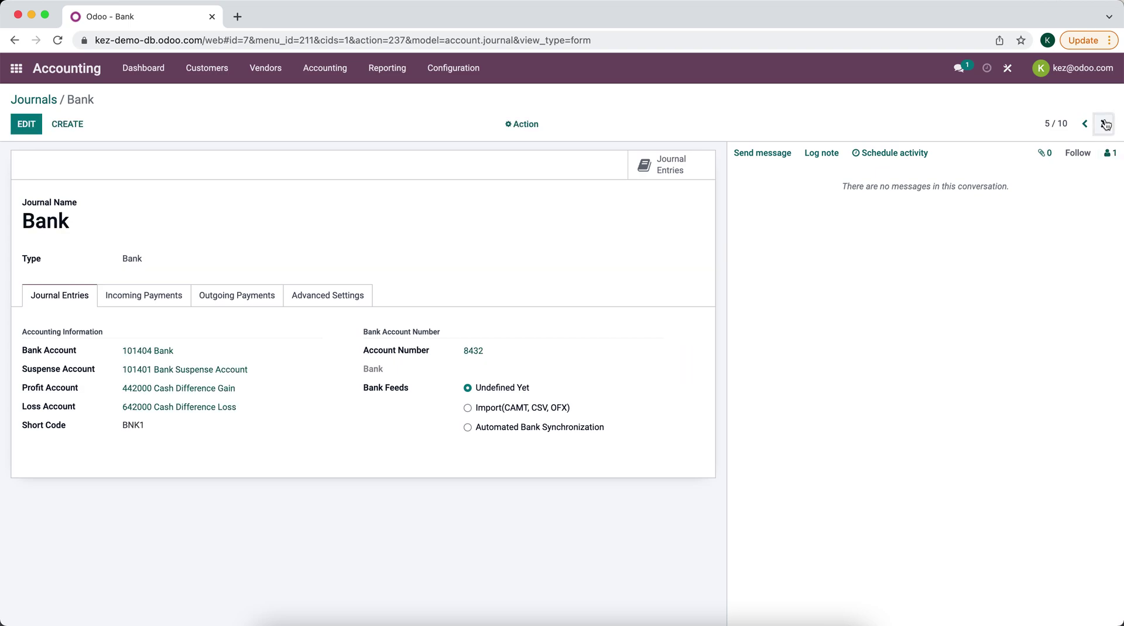
# Step: Set the Credit Card journal's account number to 1115, save, and return to the dashboard
pyautogui.click(26, 124)
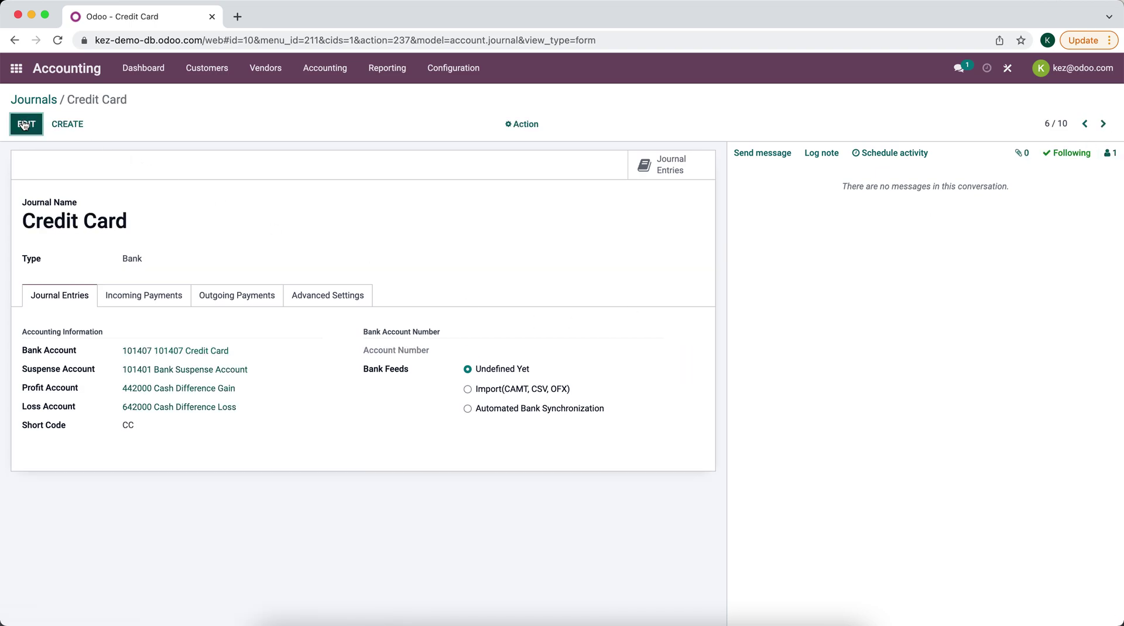
pyautogui.click(489, 354)
pyautogui.write('1115')
pyautogui.click(483, 370)
pyautogui.click(24, 125)
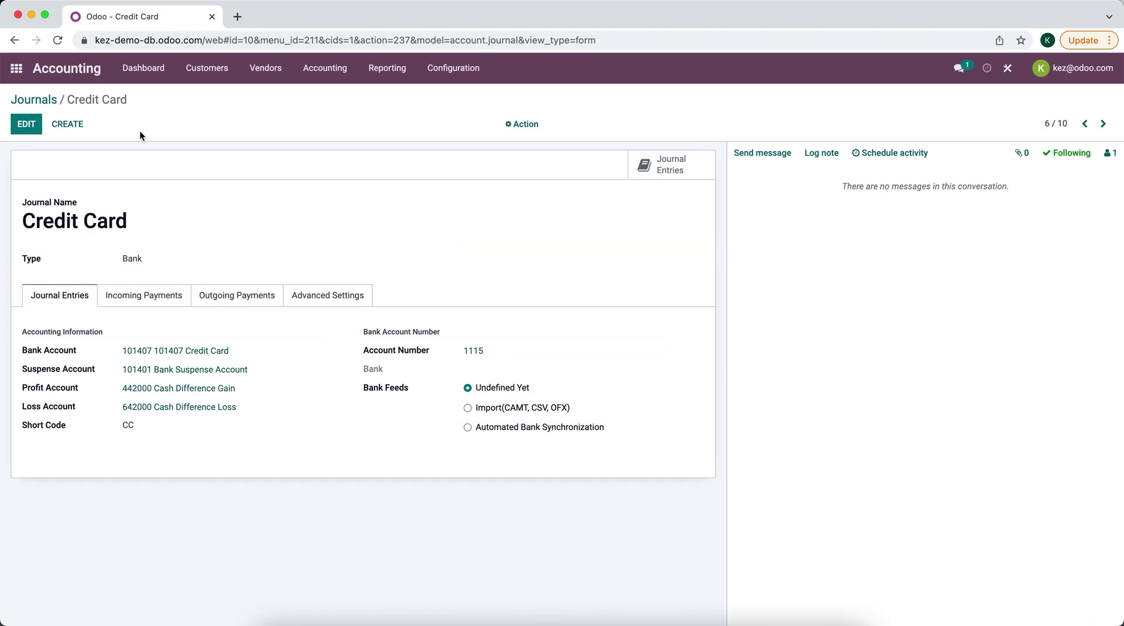
pyautogui.click(144, 68)
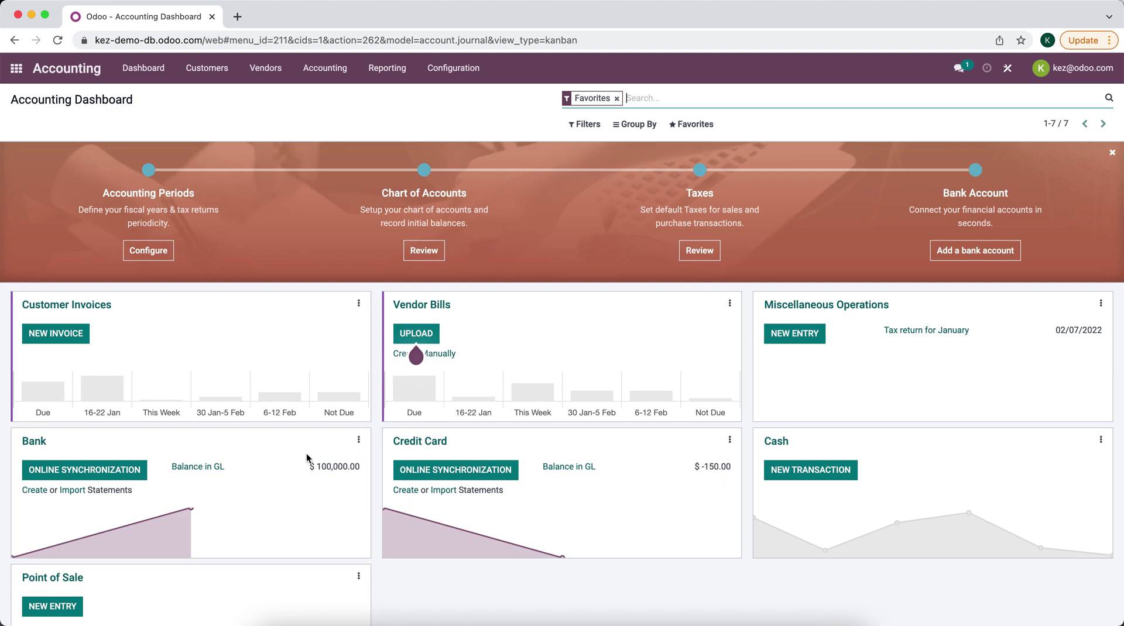
# Step: Start a new Internal Transfer from the Bank journal with amount 150
pyautogui.click(358, 439)
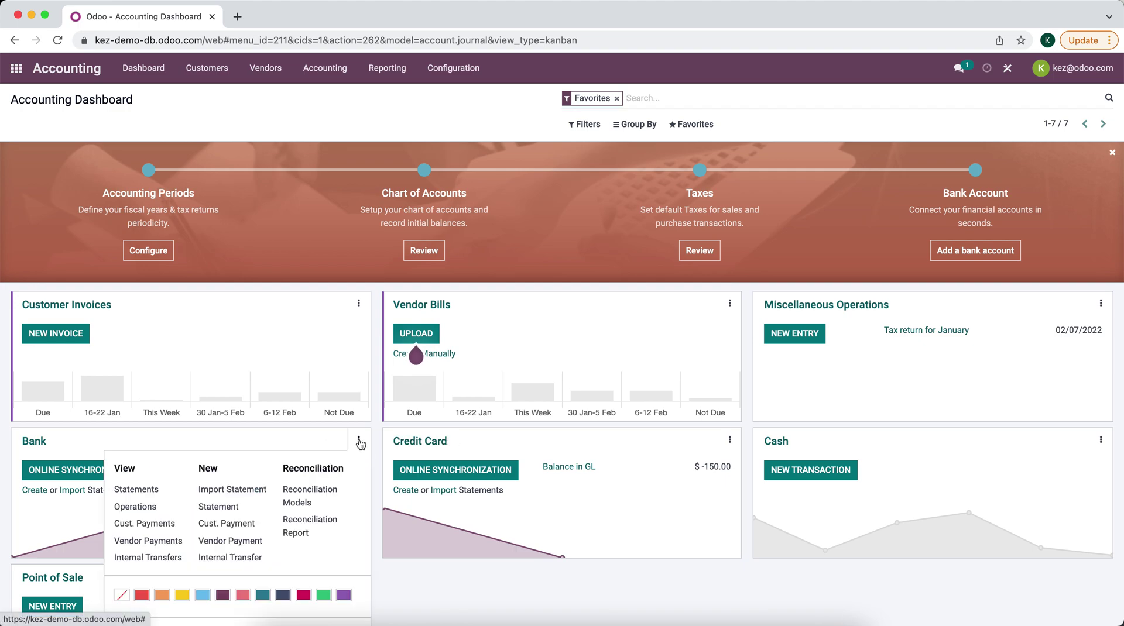
pyautogui.scroll(-1, 246, 529)
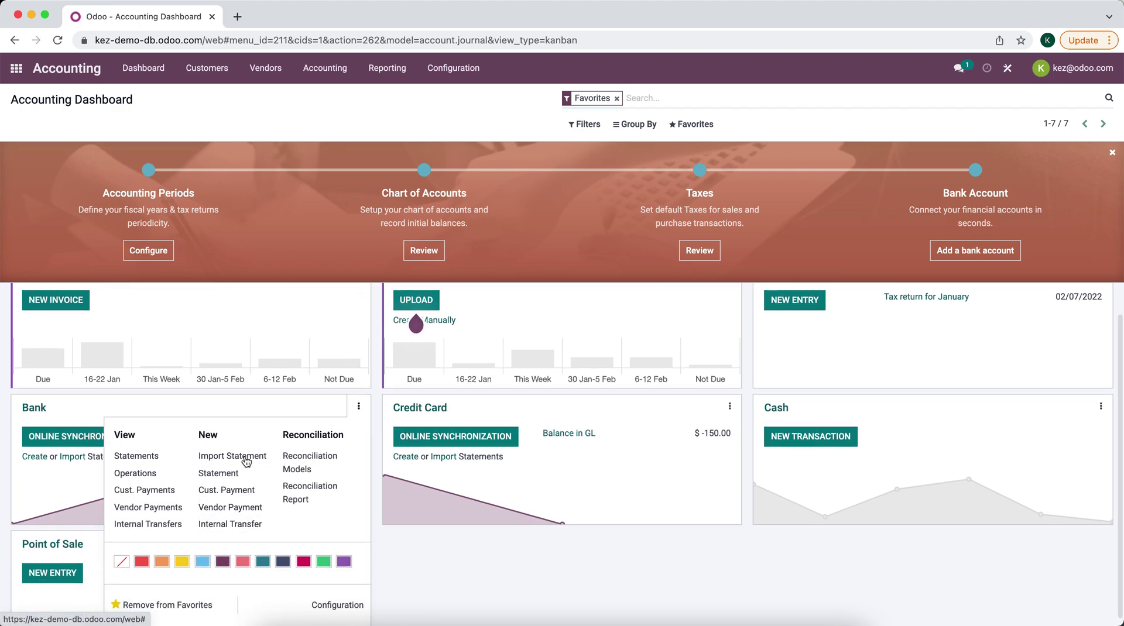
pyautogui.click(253, 525)
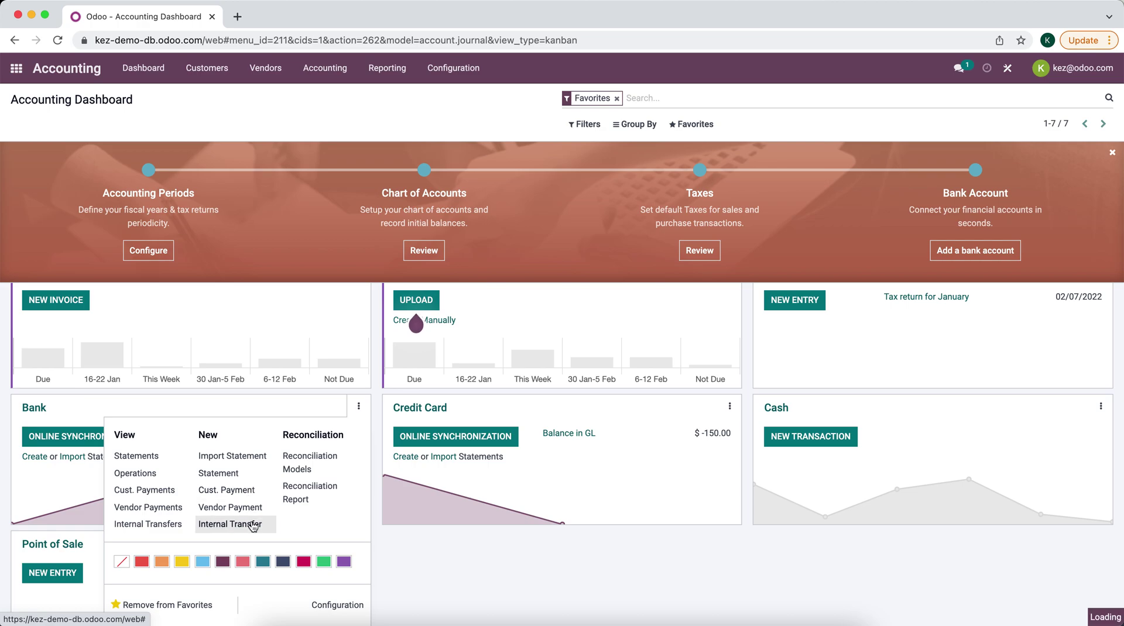
pyautogui.click(143, 332)
pyautogui.write('150')
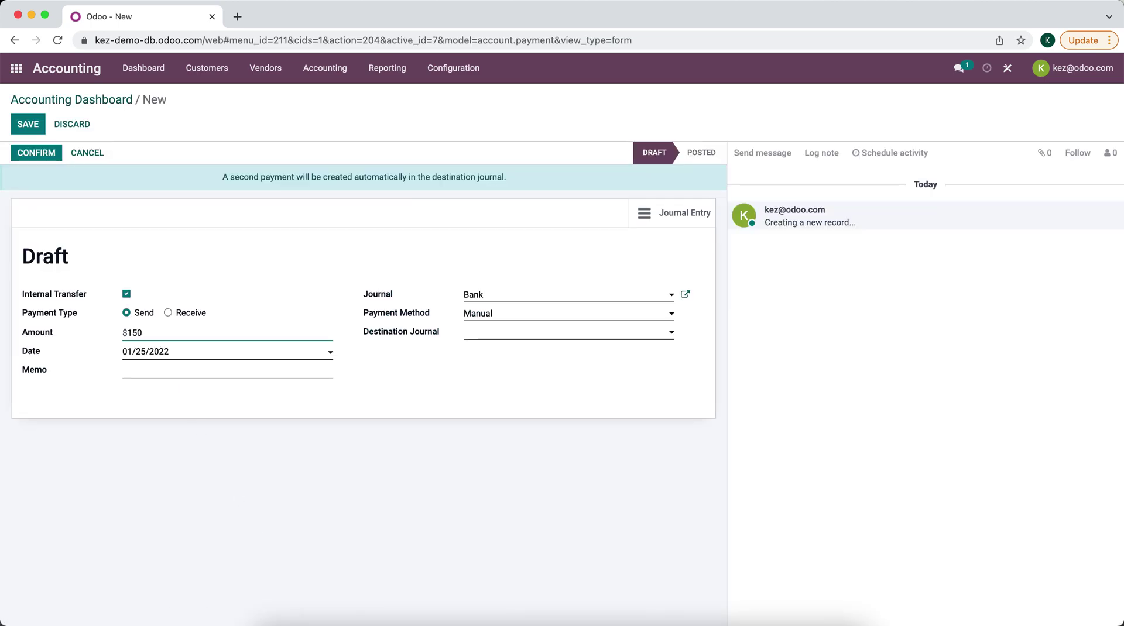
# Step: Give the transfer memo 'Credit Card Payment', send it to the Credit Card journal, and confirm
pyautogui.click(144, 369)
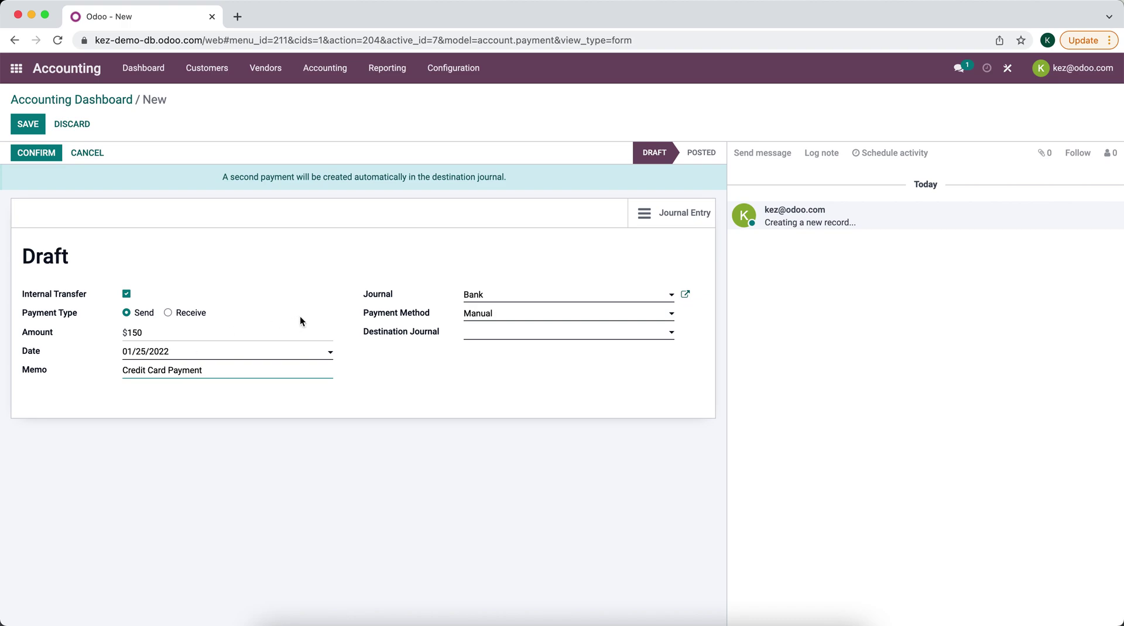
pyautogui.click(475, 332)
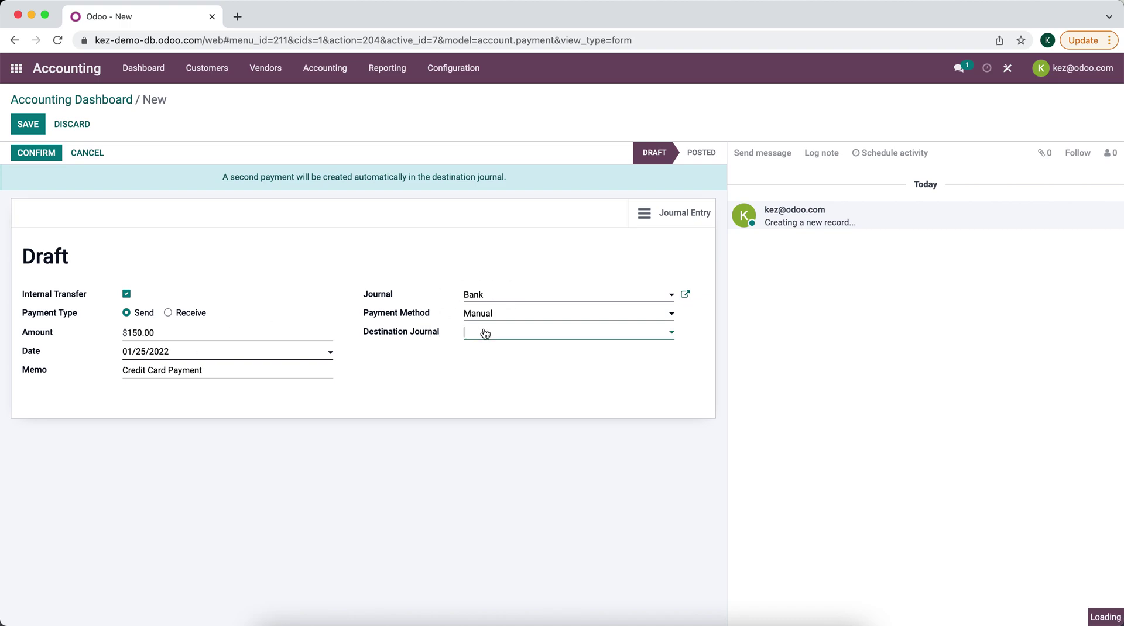
pyautogui.click(513, 355)
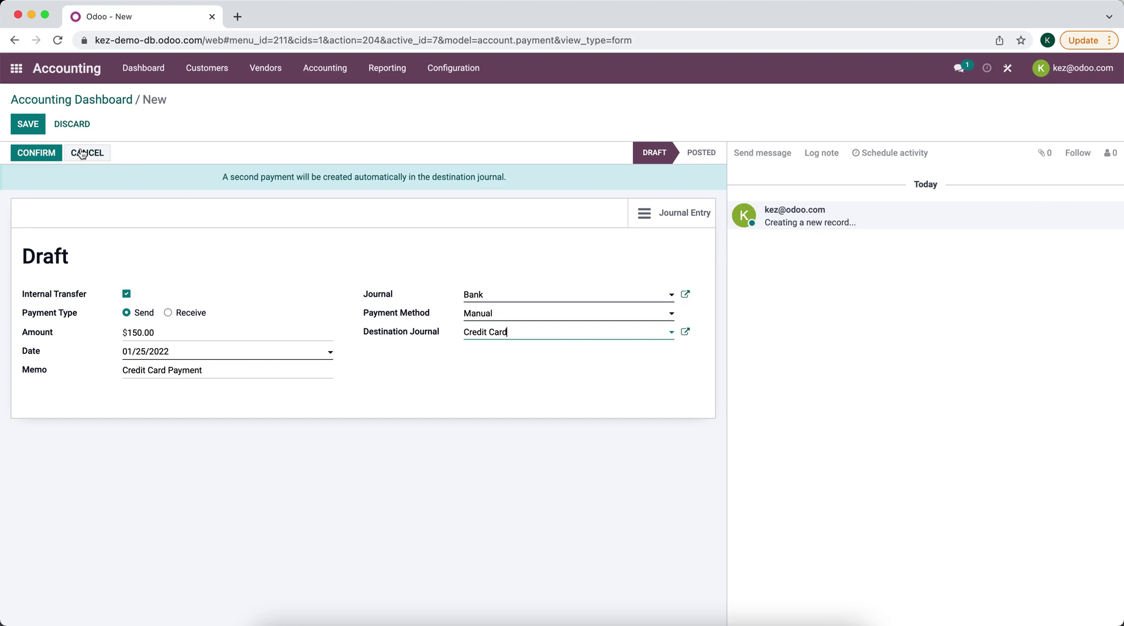
pyautogui.click(36, 152)
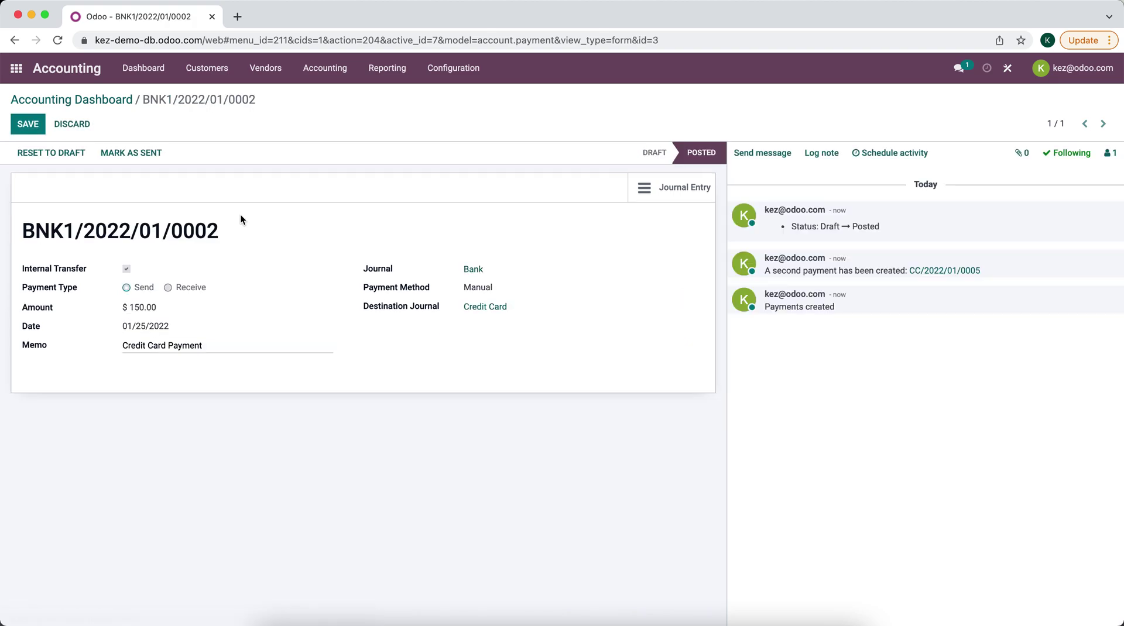
pyautogui.click(81, 98)
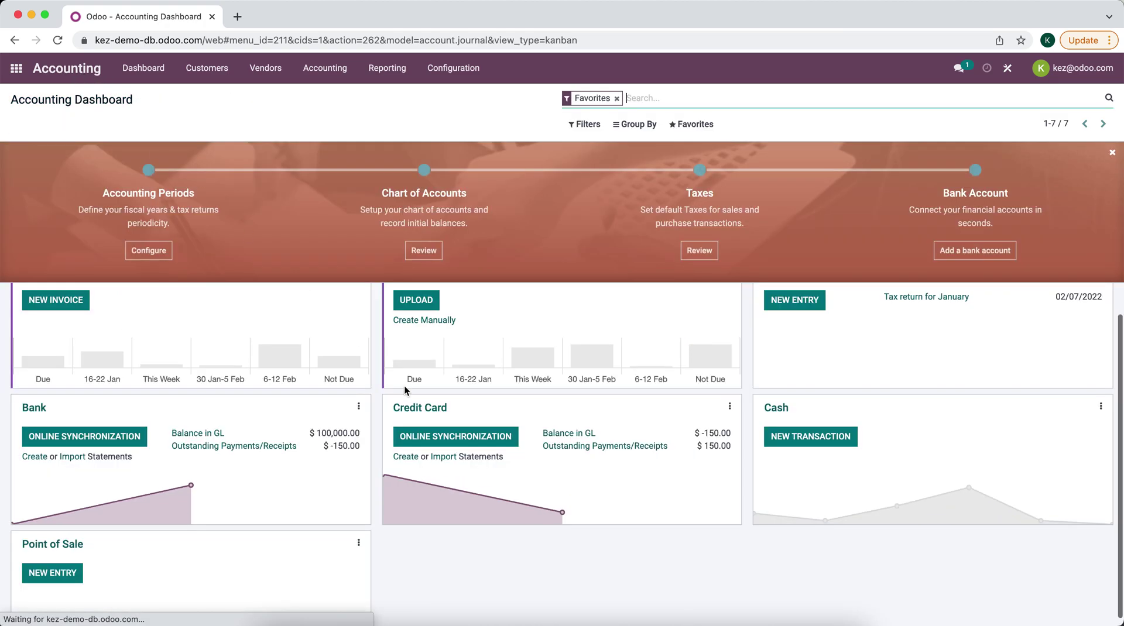
pyautogui.scroll(-1, 405, 385)
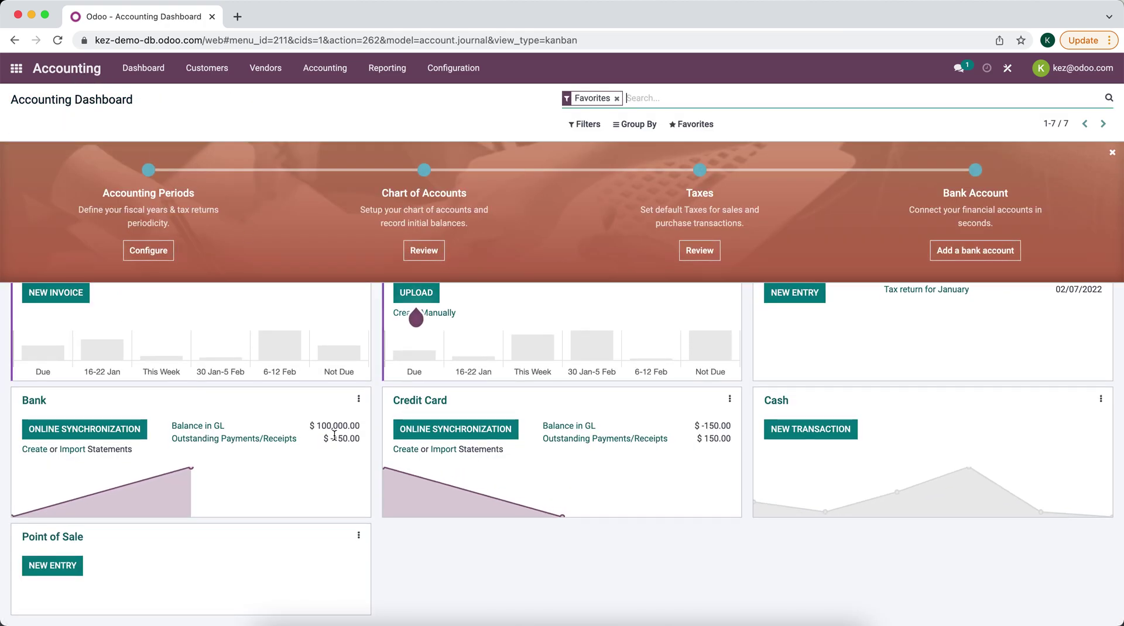
pyautogui.moveTo(332, 439); pyautogui.dragTo(359, 441)
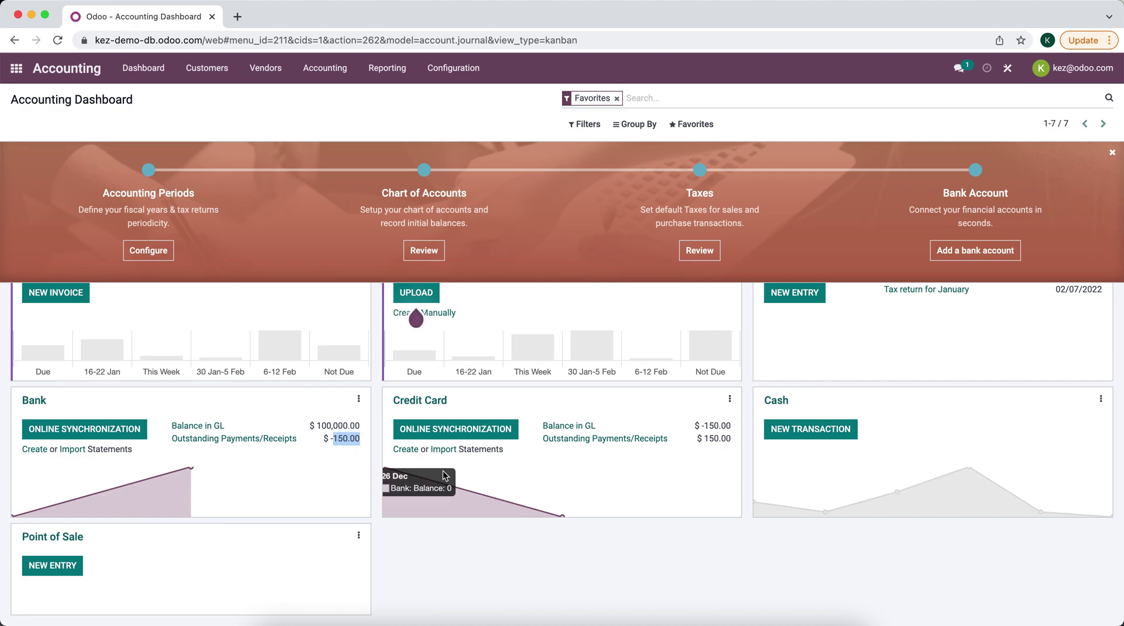
pyautogui.moveTo(696, 439); pyautogui.dragTo(731, 440)
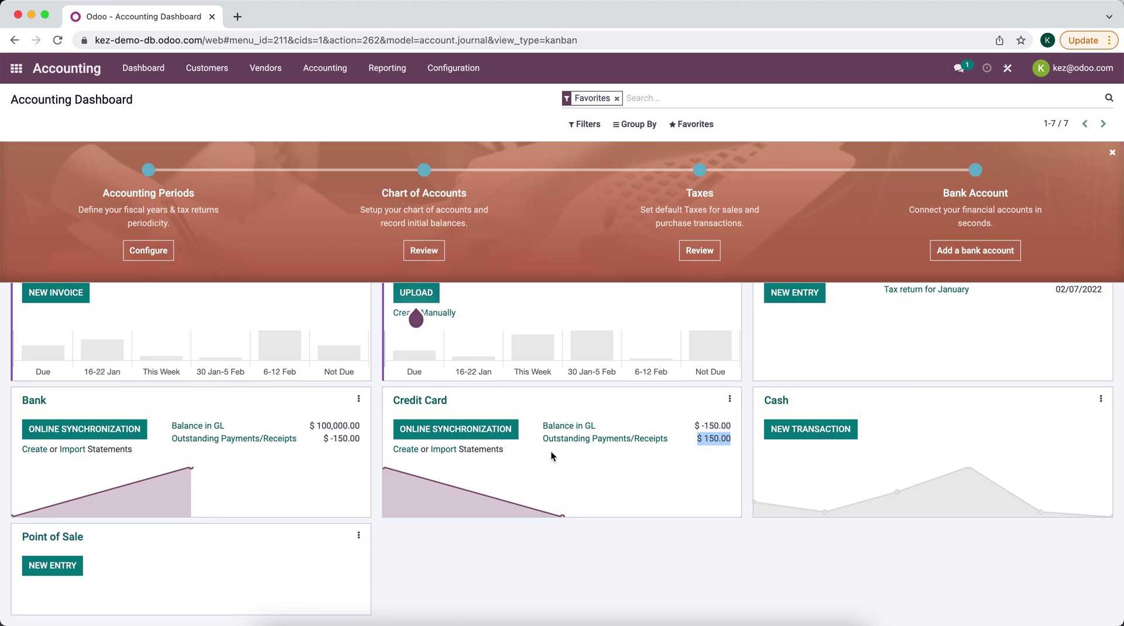
# Step: Start a new Credit Card statement with an ending balance of 0
pyautogui.click(408, 454)
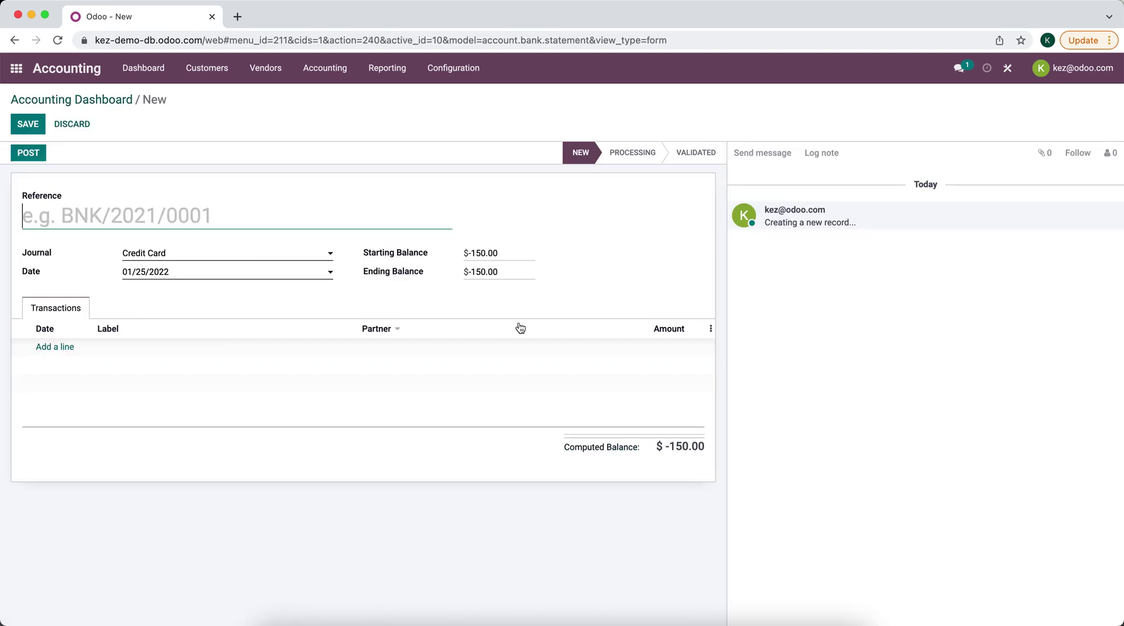
pyautogui.doubleClick(495, 274)
pyautogui.write('0')
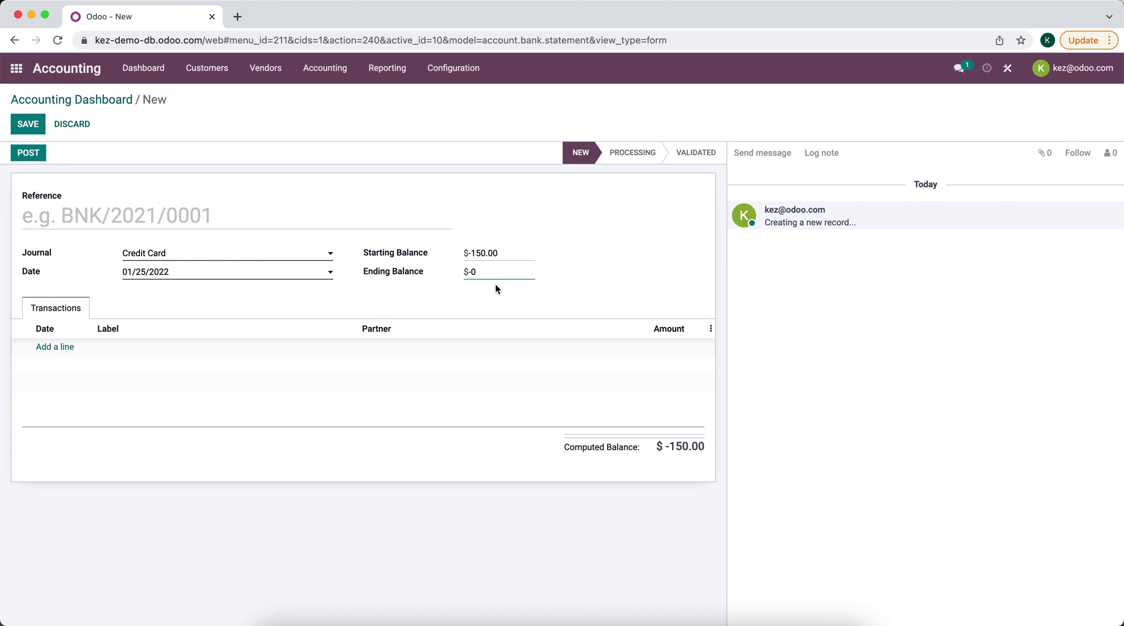
pyautogui.doubleClick(475, 271)
pyautogui.doubleClick(495, 271)
pyautogui.write('0')
# Step: Add a 150 'Payment' line and post the Credit Card statement
pyautogui.click(64, 346)
pyautogui.click(161, 351)
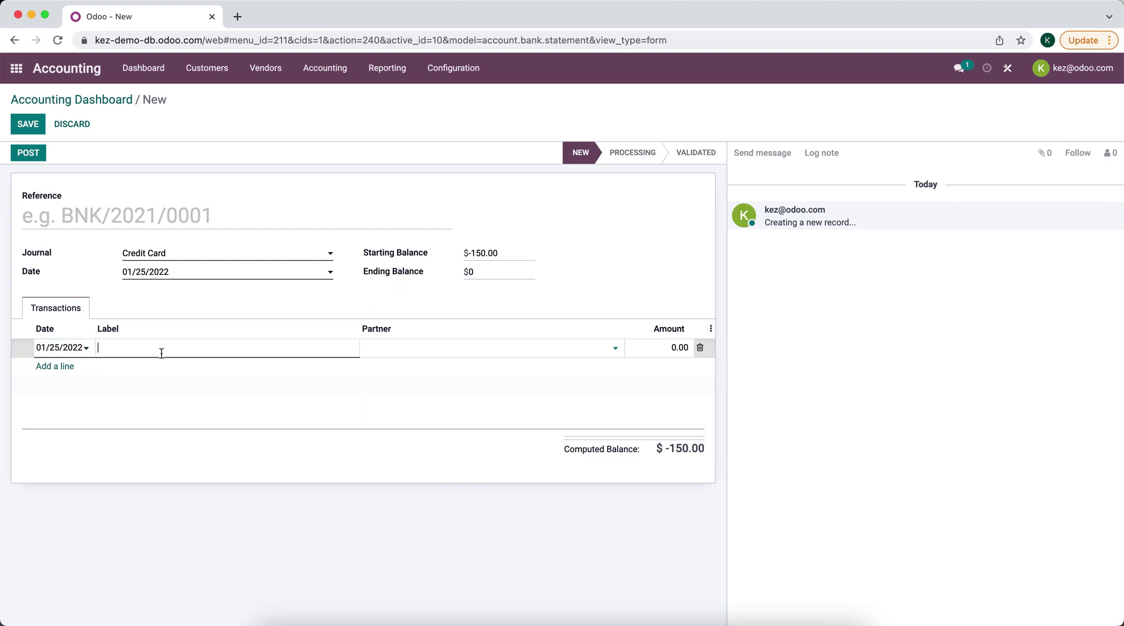
pyautogui.click(650, 346)
pyautogui.write('150')
pyautogui.click(539, 282)
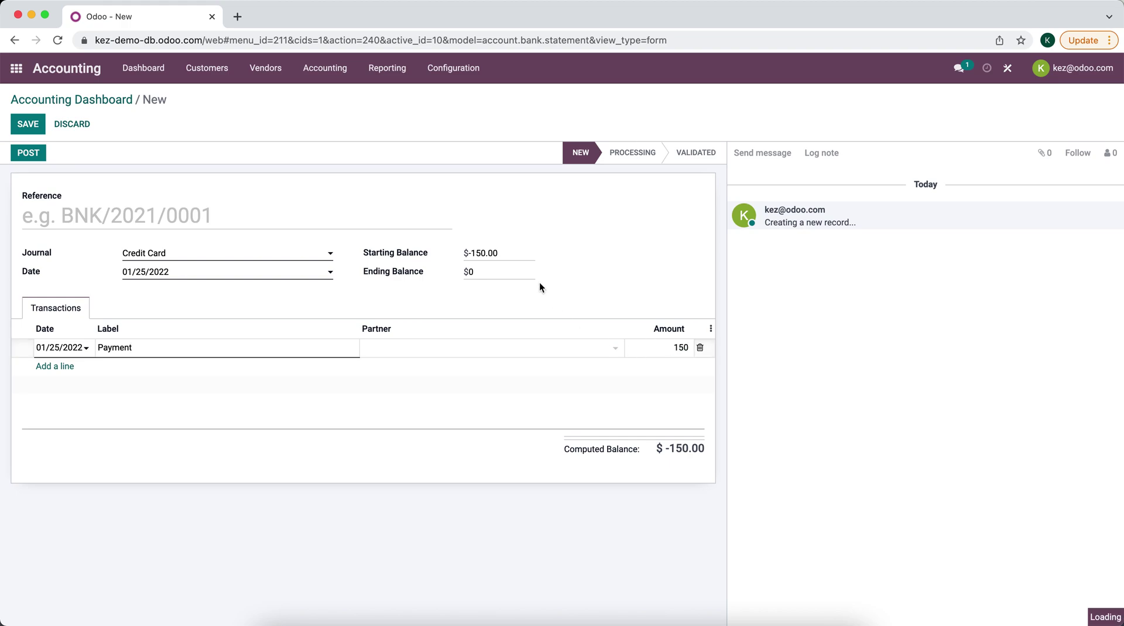
pyautogui.click(30, 155)
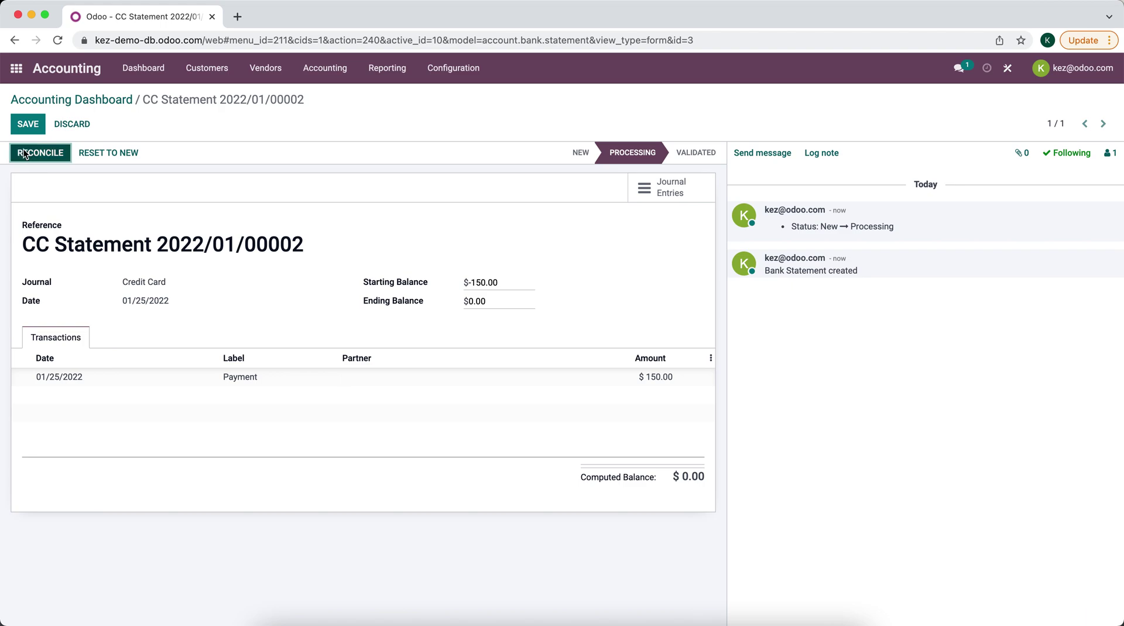
# Step: Reconcile the $150 payment with transfer CC/2022/01/0005, then validate and close the statement
pyautogui.click(24, 153)
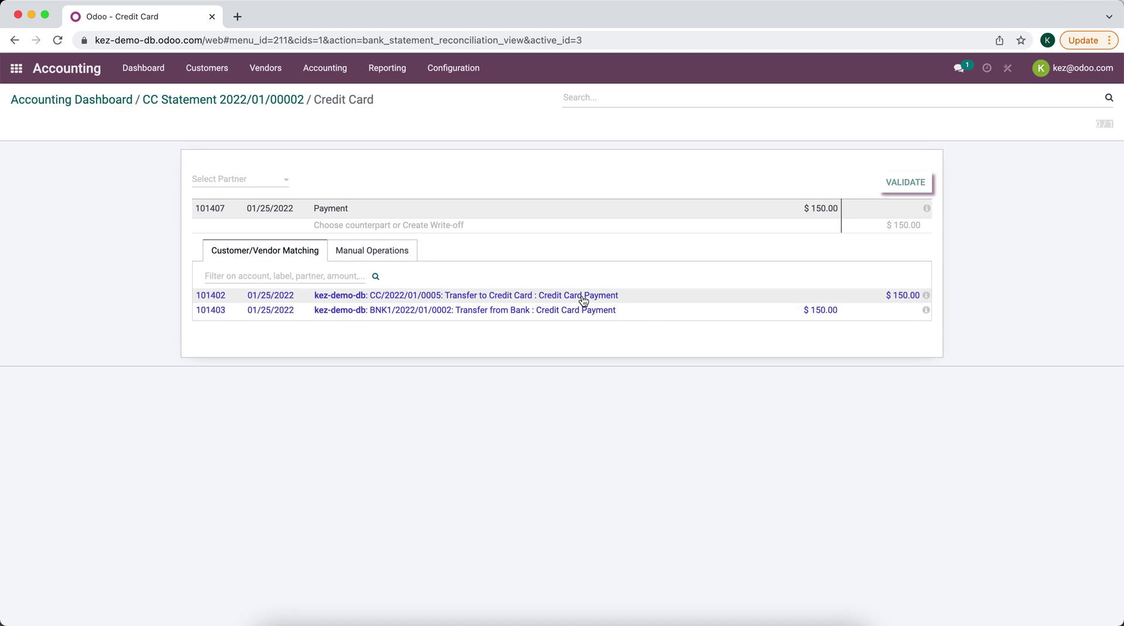
pyautogui.click(689, 301)
pyautogui.click(887, 191)
pyautogui.click(527, 383)
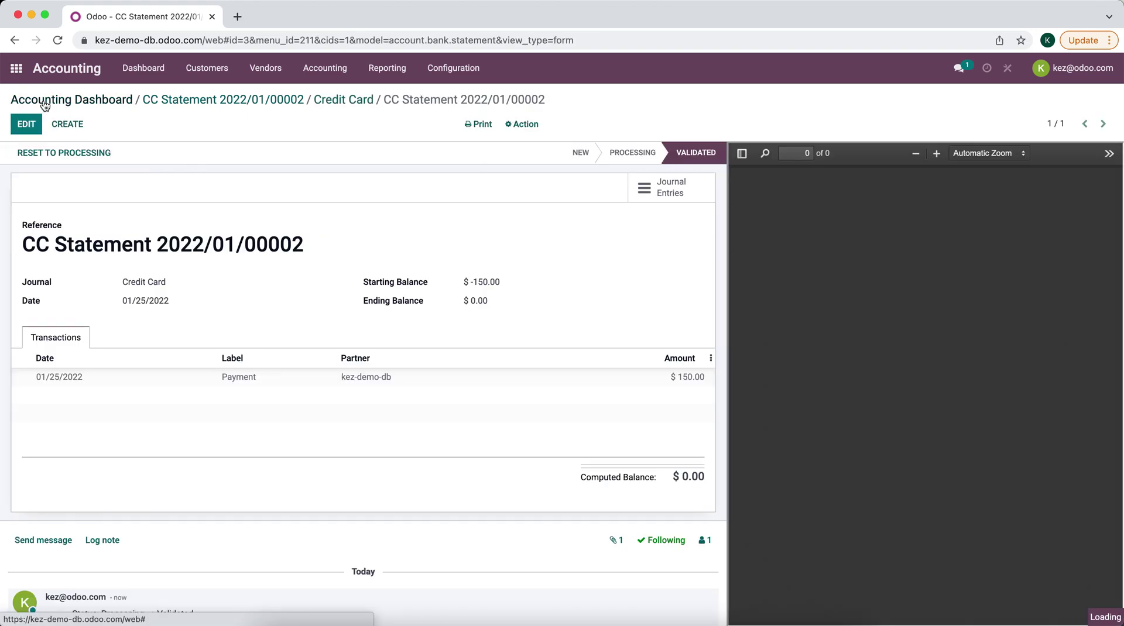
pyautogui.click(44, 103)
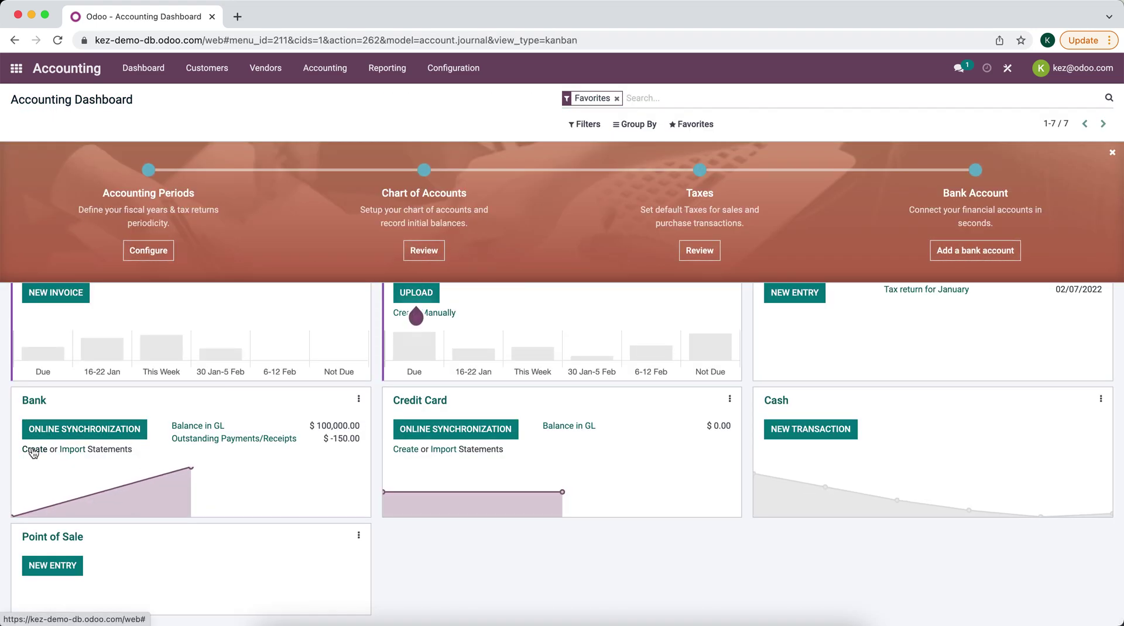
# Step: Start a new Bank statement with a -150 'Payment to Credit Card' line
pyautogui.click(33, 450)
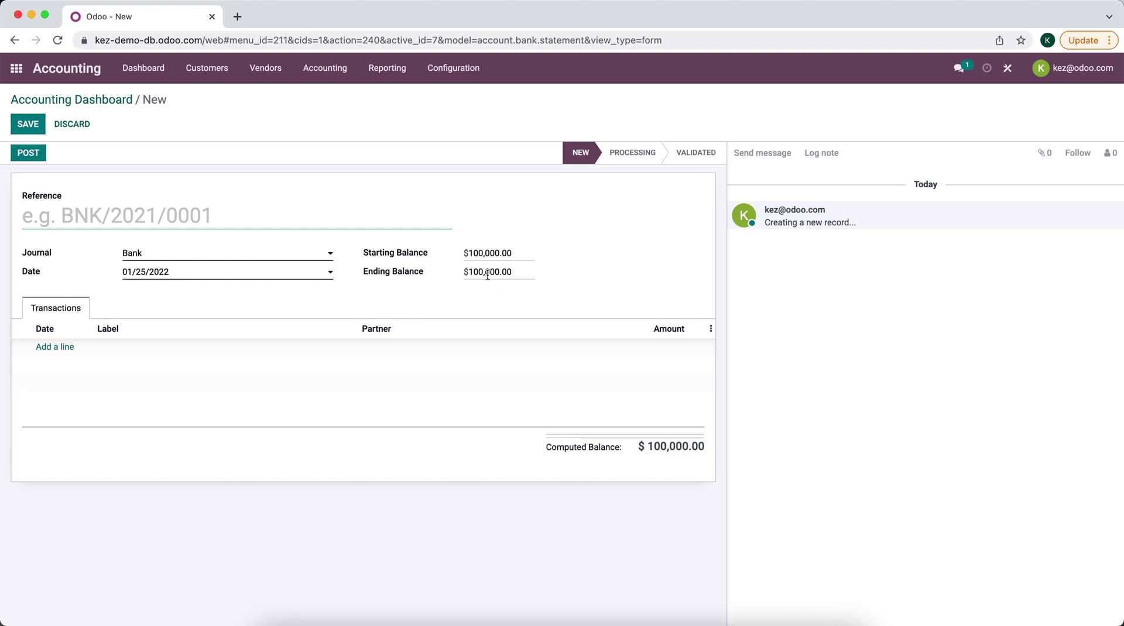
pyautogui.click(53, 347)
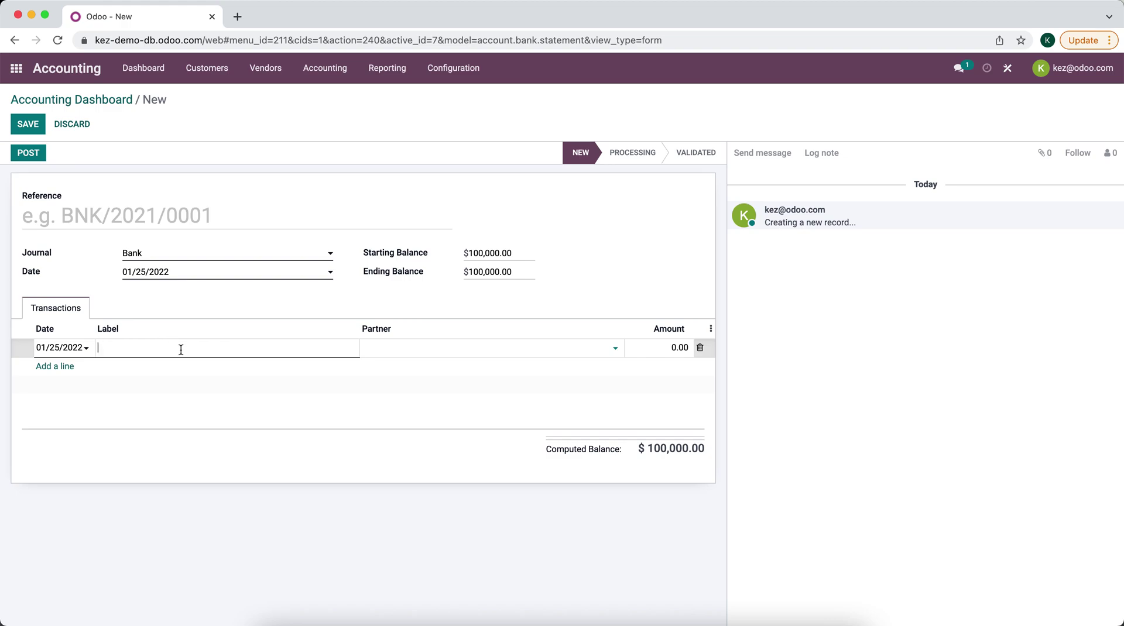
pyautogui.write('Paymeent t')
pyautogui.click(669, 350)
pyautogui.write('-150')
pyautogui.click(576, 277)
# Step: Set the Bank statement's ending balance to 99850 and post it
pyautogui.click(515, 271)
pyautogui.write('99850')
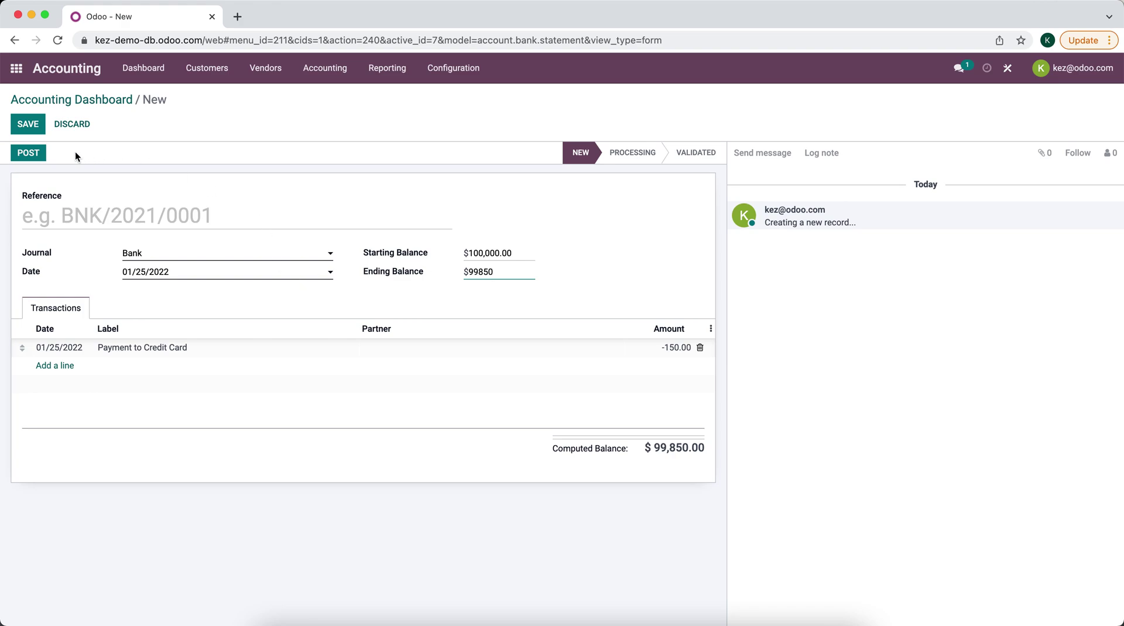
pyautogui.click(32, 153)
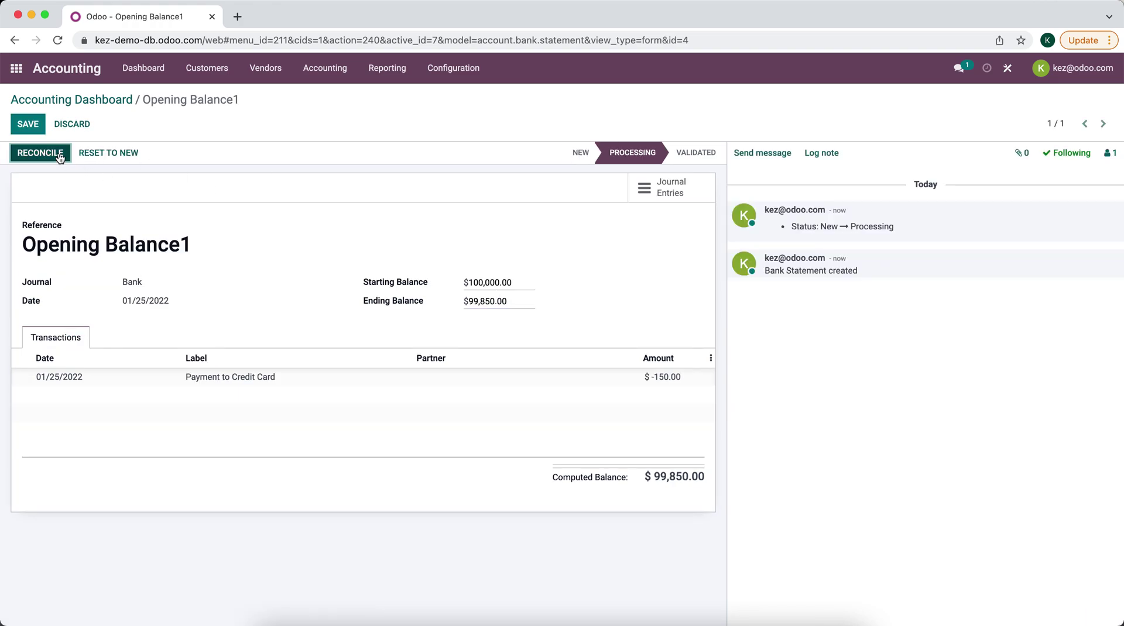
# Step: Reconcile the -150 line with transfer BNK1/2022/01/0002, then validate and close the statement
pyautogui.click(59, 155)
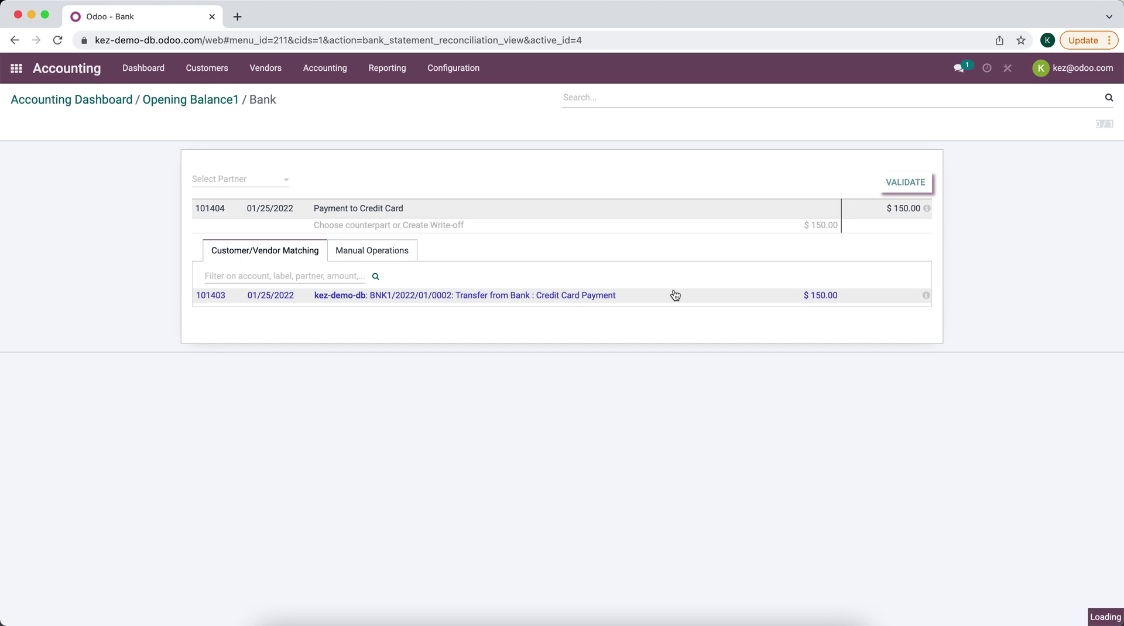
pyautogui.click(675, 295)
pyautogui.click(913, 185)
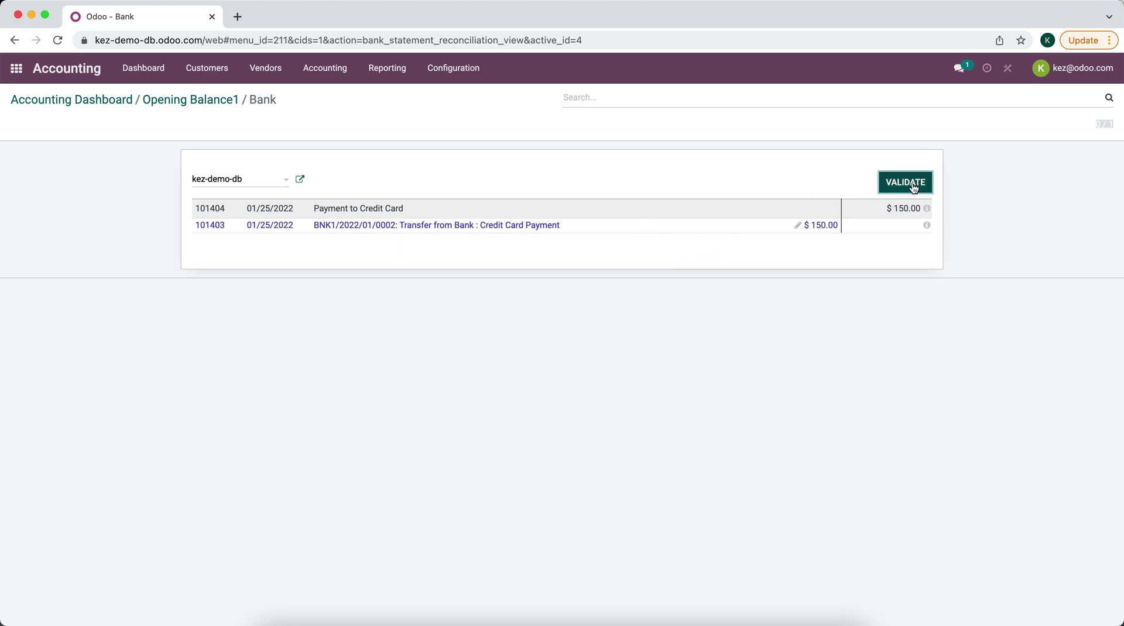
pyautogui.click(562, 388)
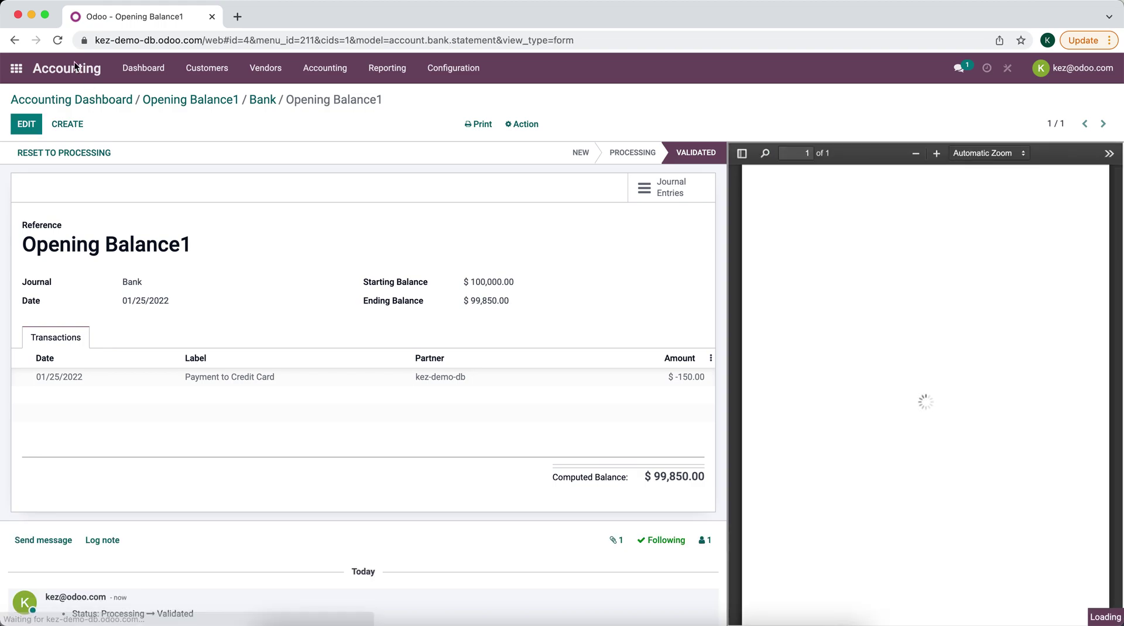
pyautogui.click(75, 67)
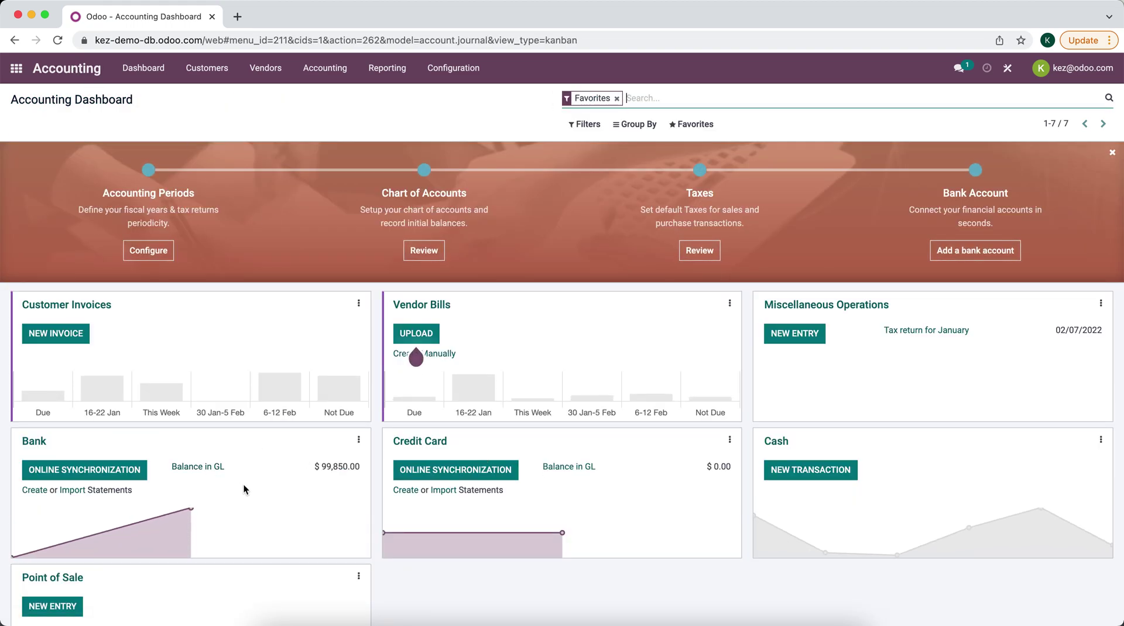